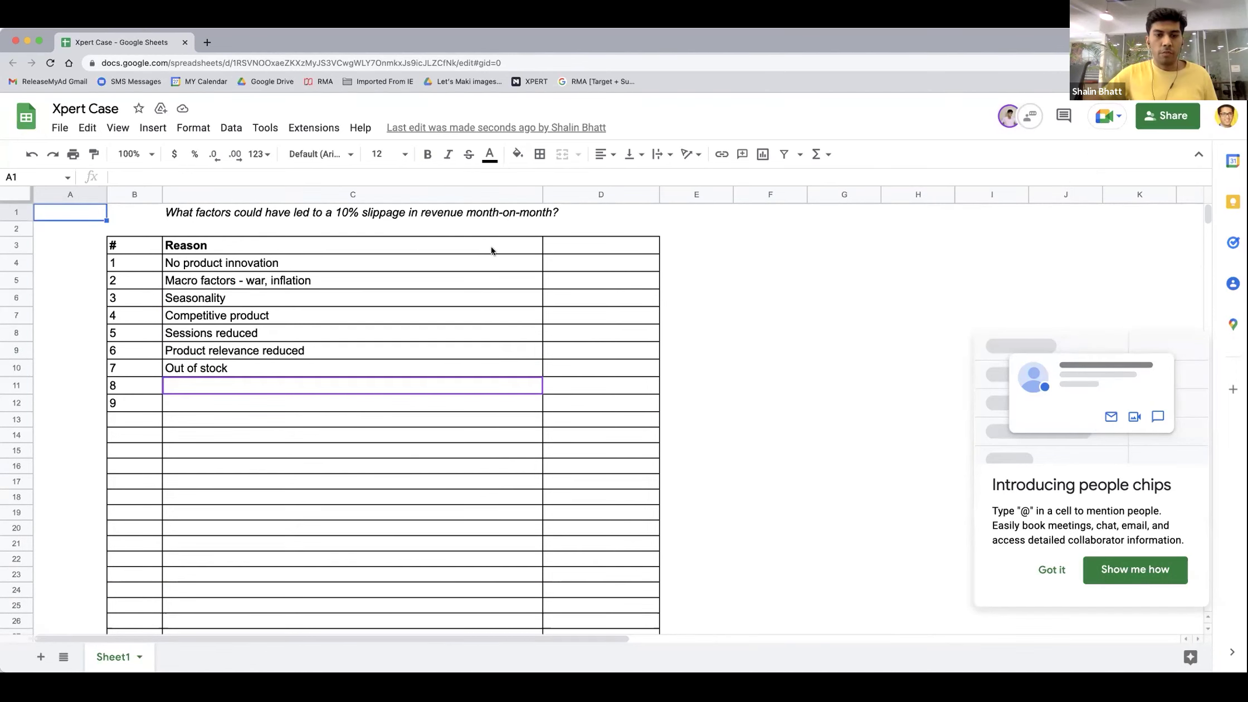
Step: Expand the browser window showing the Xpert Case spreadsheet to full screen
left_click(38, 42)
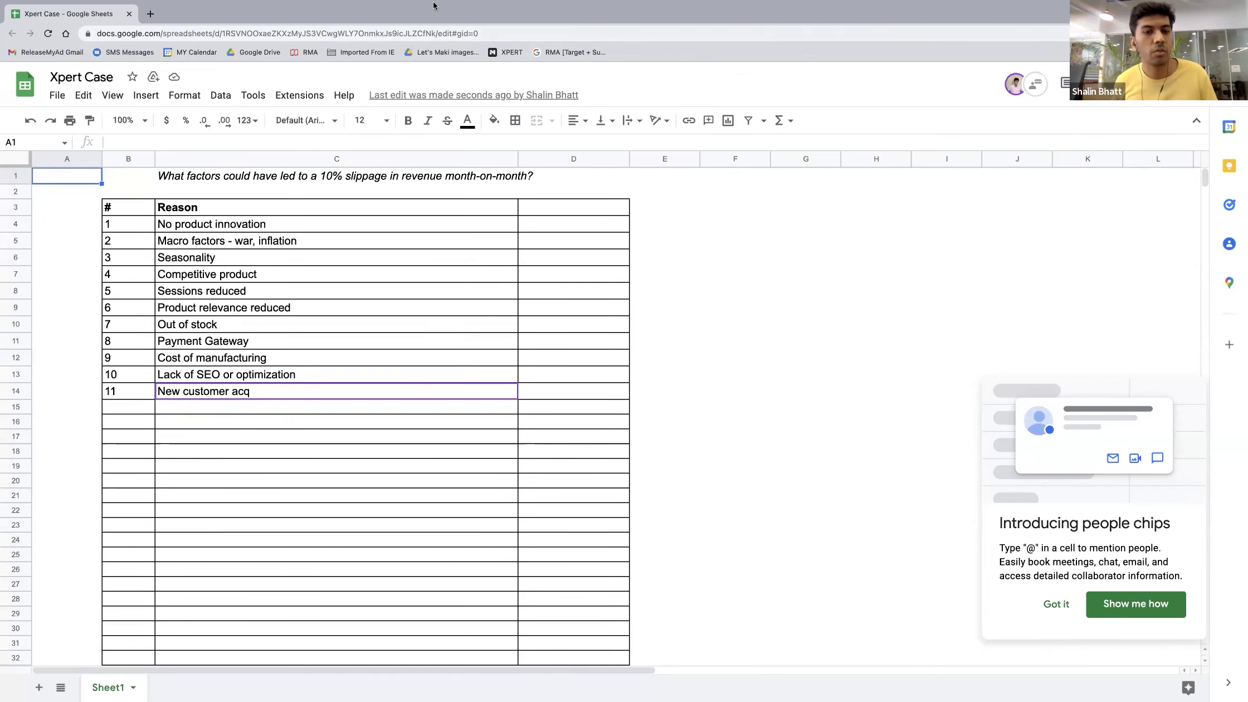
mouse_move(488, 24)
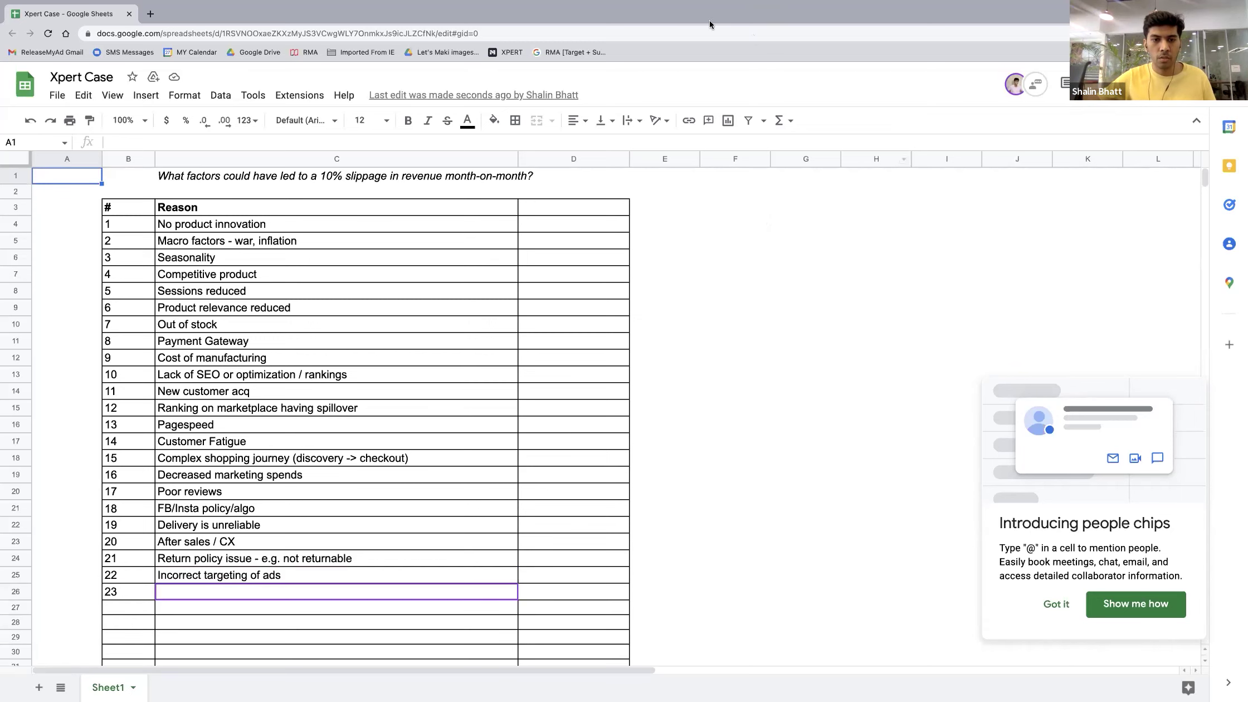
mouse_move(625, 5)
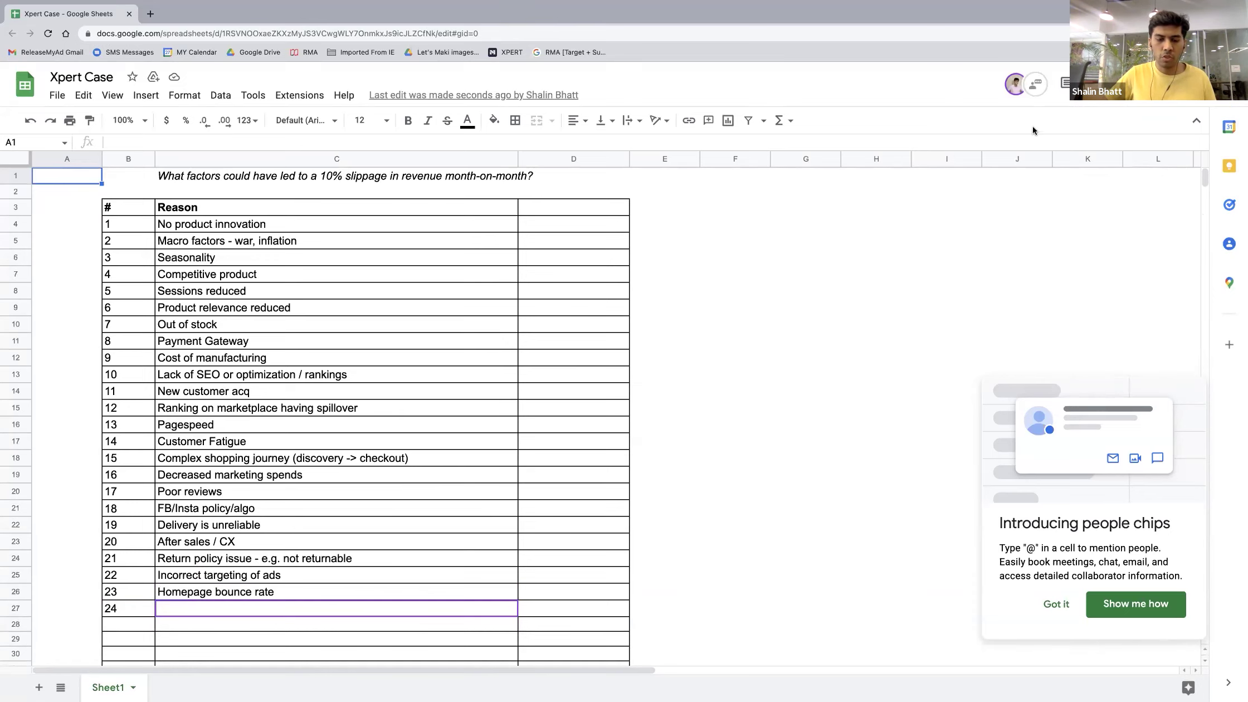
mouse_move(479, 25)
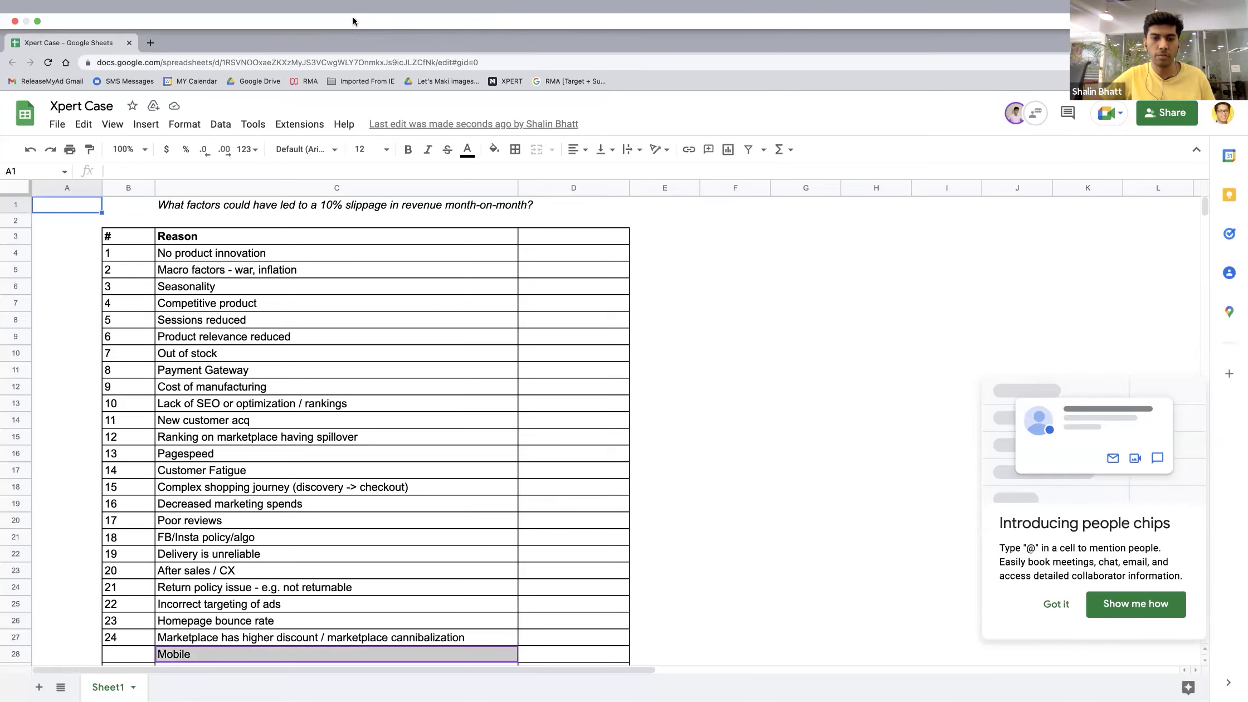
Step: Enter "ASV Drop (product portfolio)" as reason 29 in the Reason column
scroll(401, 240, "down", 3)
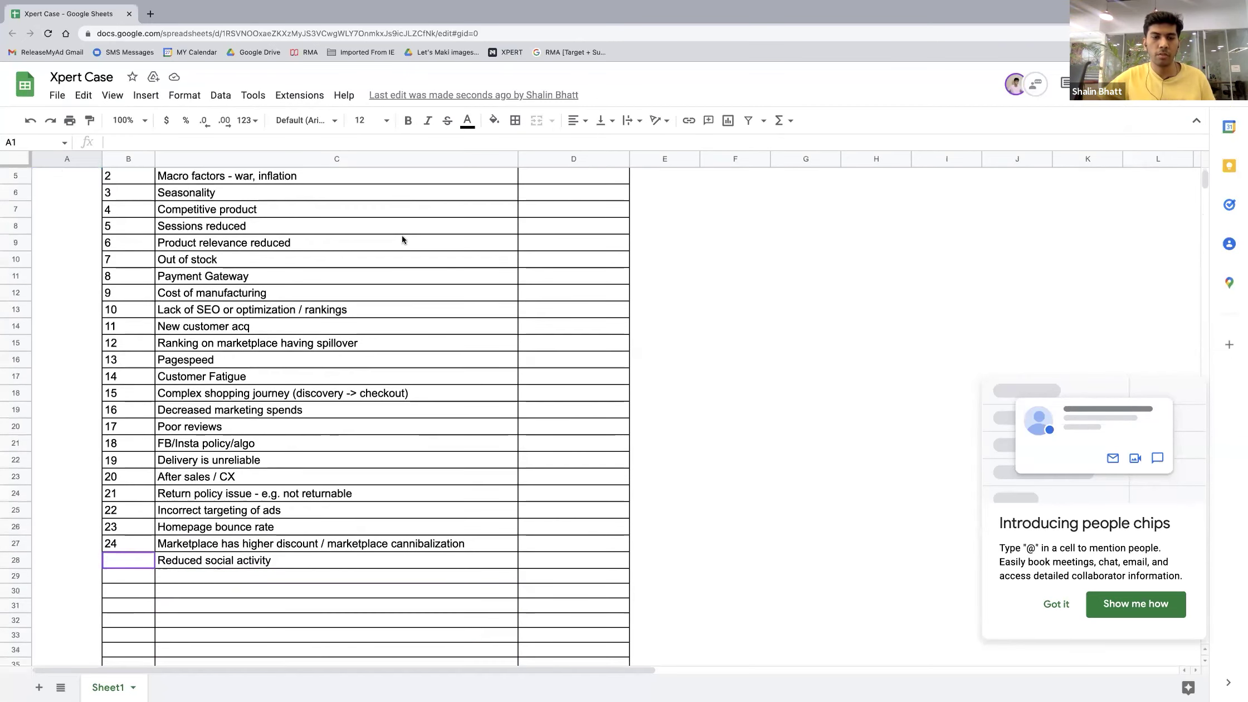
scroll(401, 240, "down", 4)
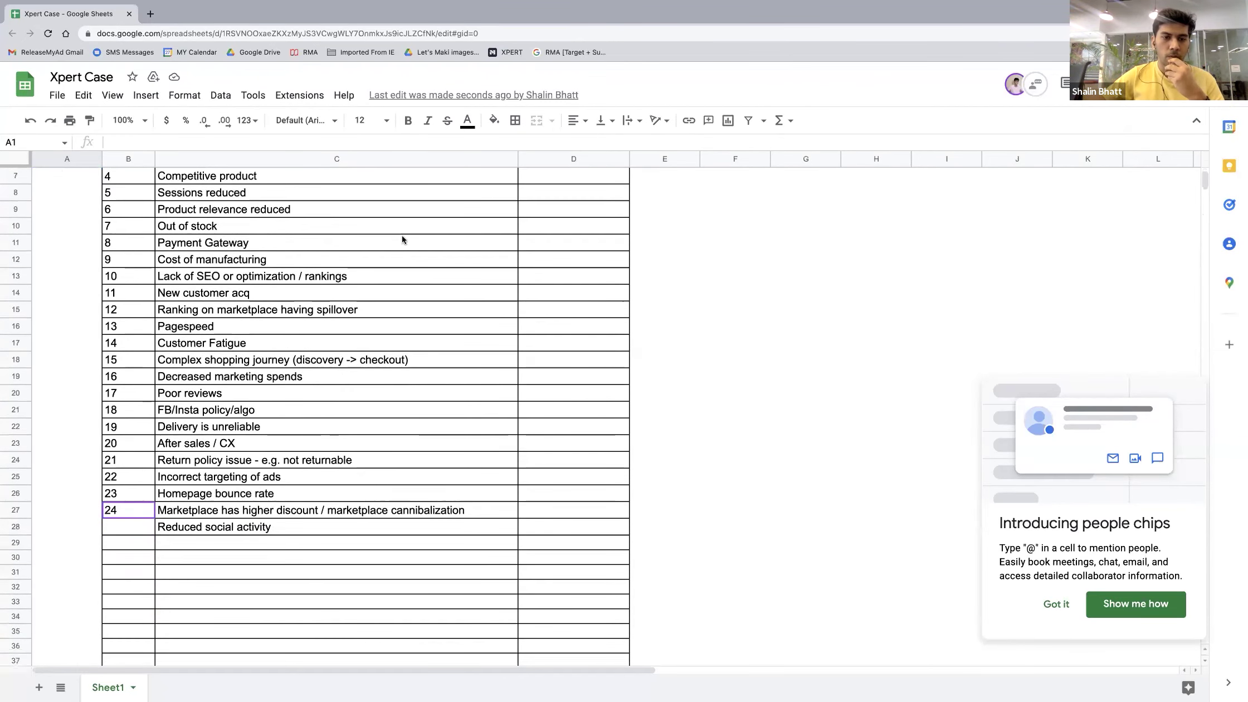
scroll(402, 239, "down", 2)
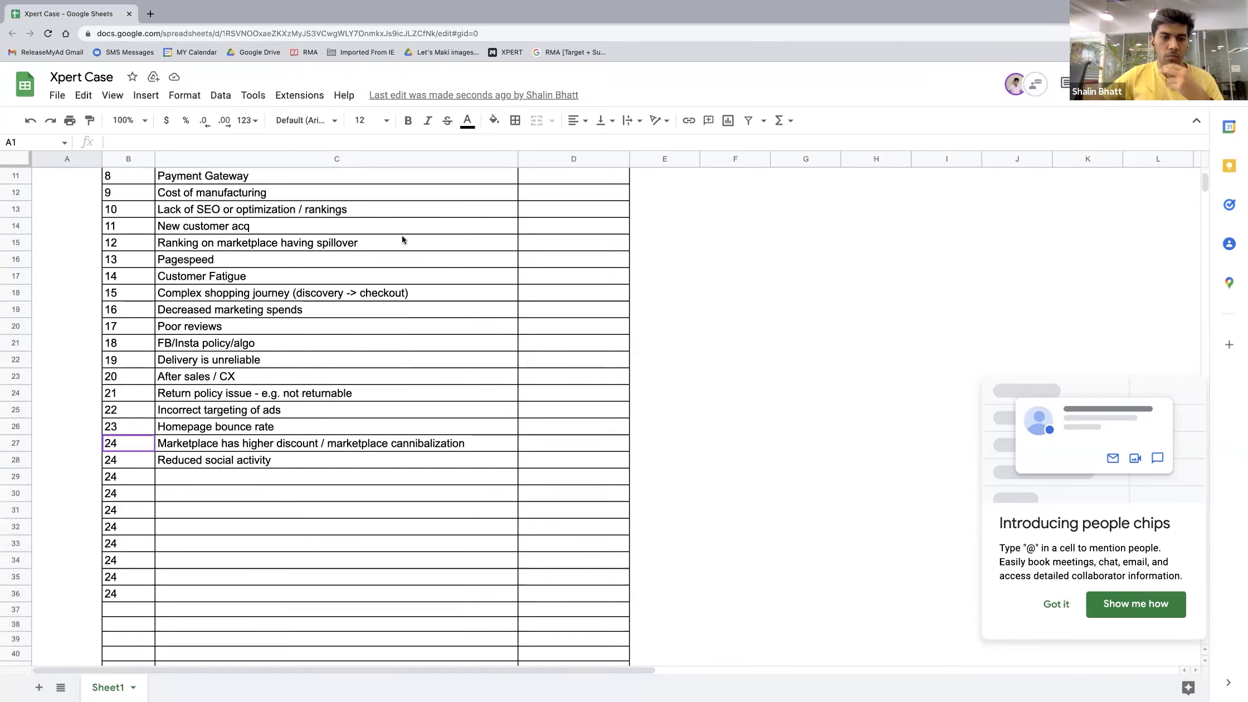
mouse_move(522, 14)
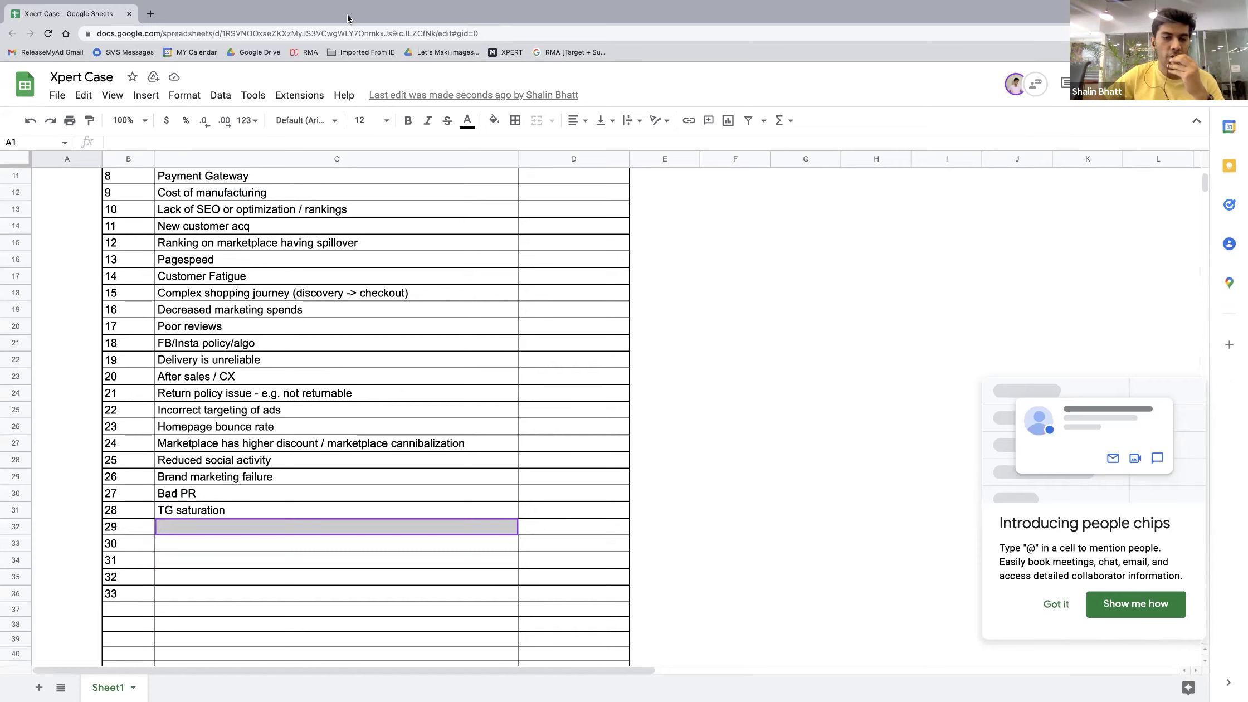
key("Return")
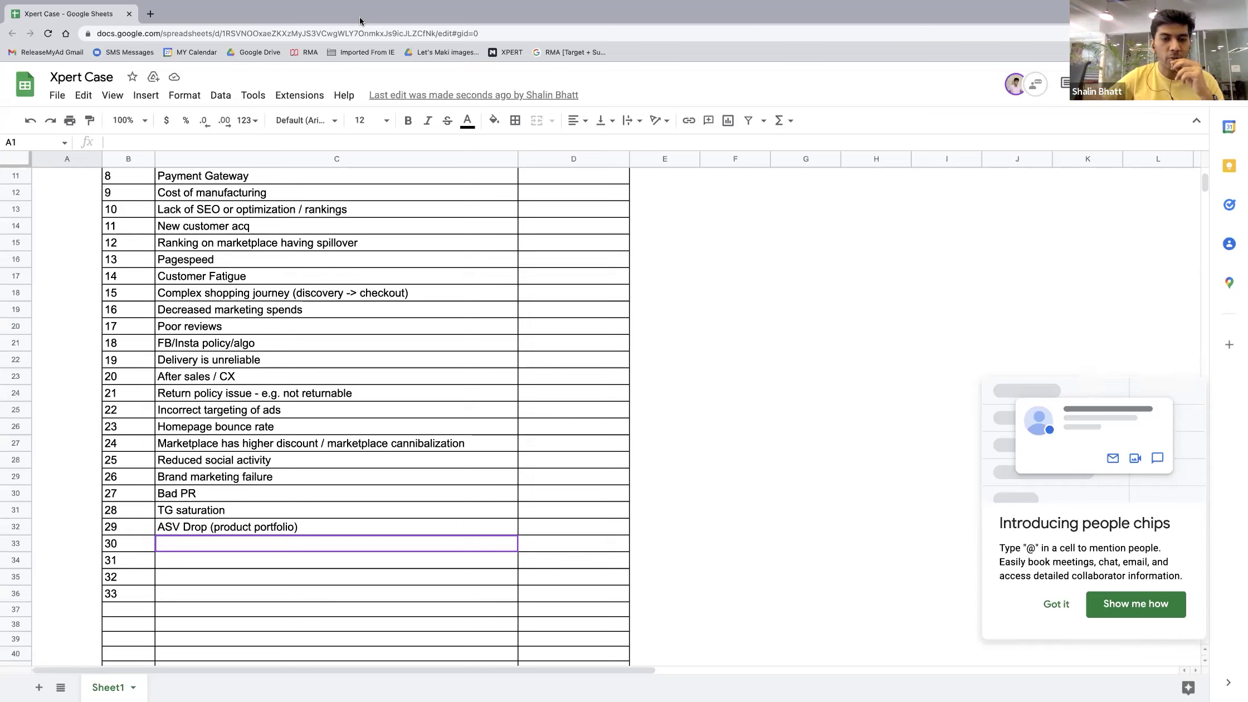
mouse_move(339, 10)
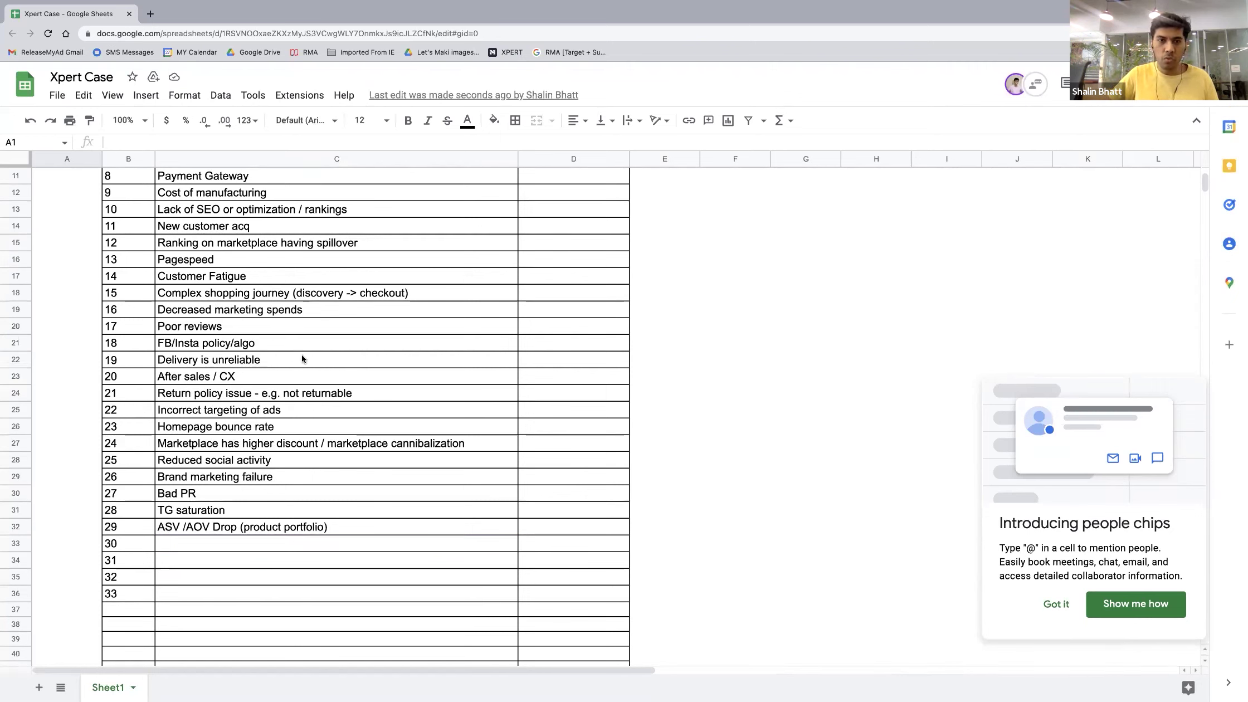
Step: Review the numbered reasons from the first rows down to the newest entries at the end of the list
scroll(297, 272, "up", 3)
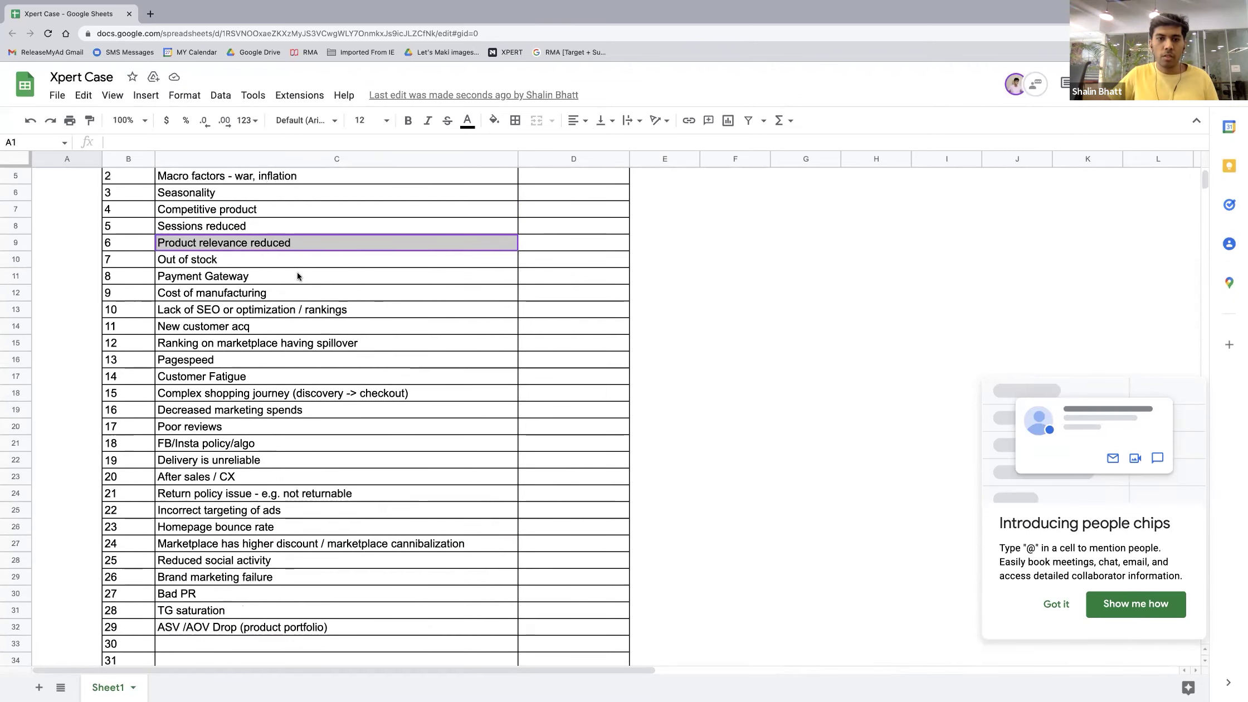
scroll(298, 272, "up", 1)
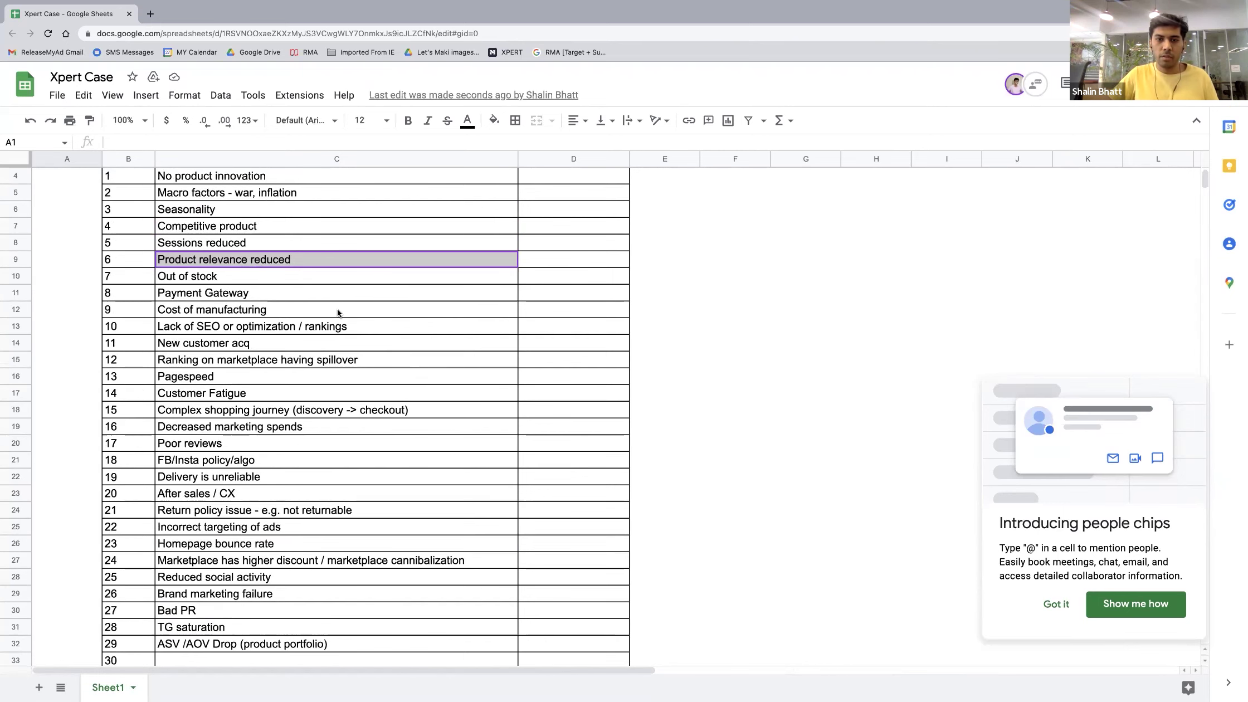
scroll(338, 310, "down", 2)
scroll(338, 312, "down", 1)
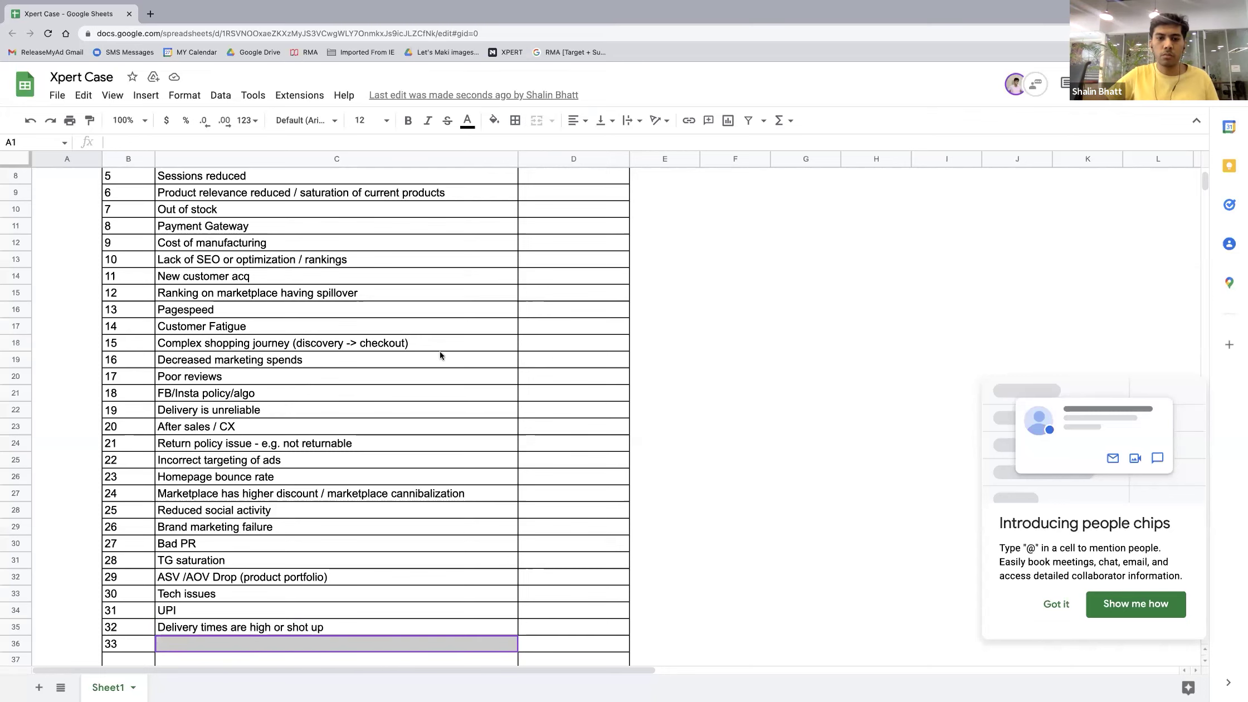
scroll(439, 355, "down", 5)
scroll(438, 355, "down", 2)
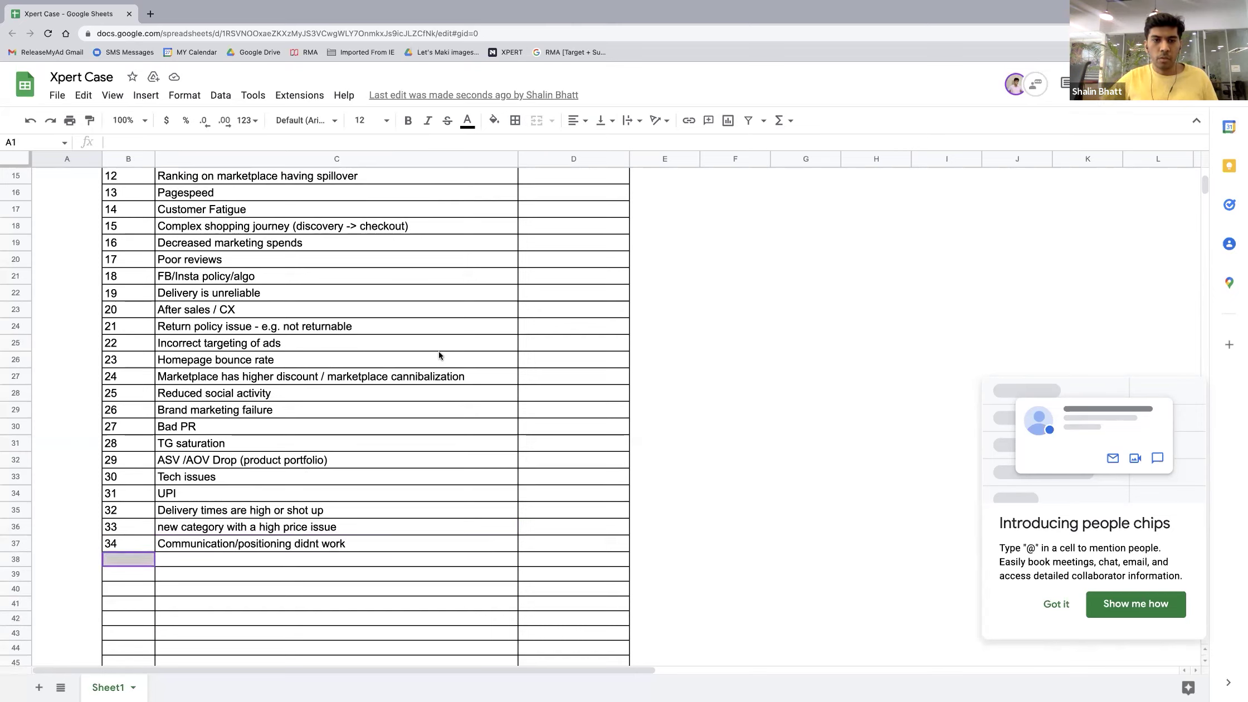
scroll(439, 354, "down", 1)
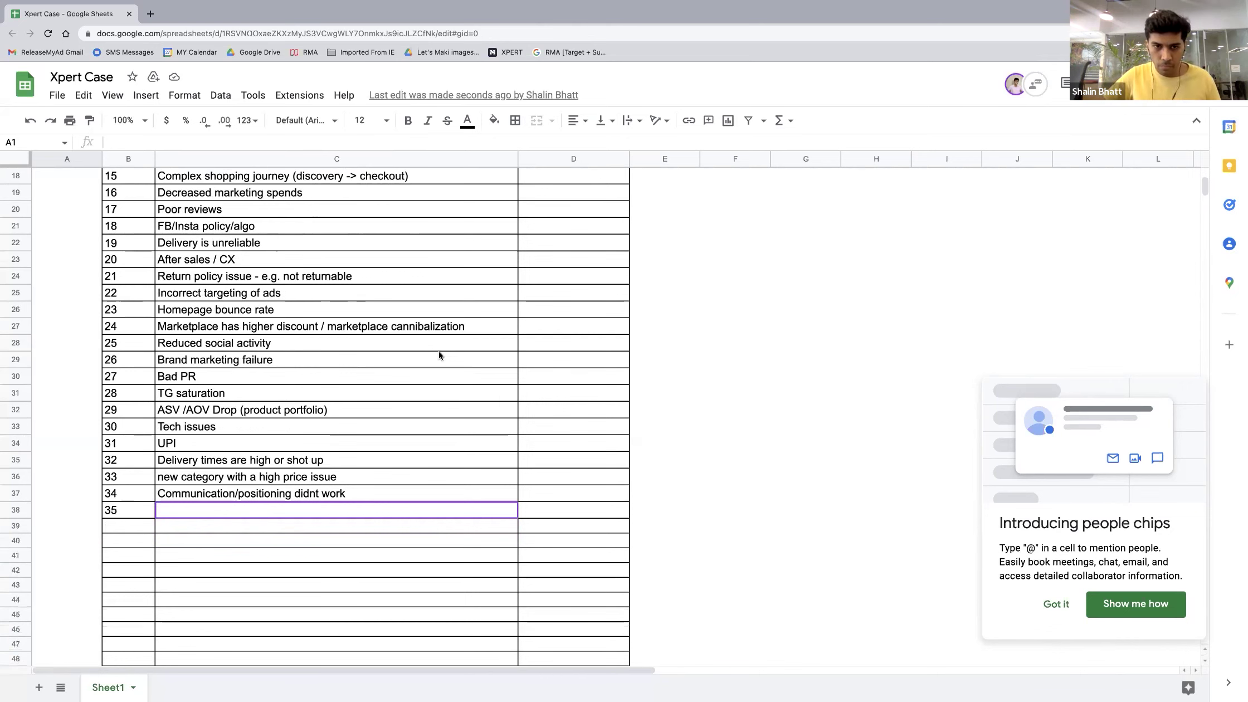
scroll(439, 355, "down", 1)
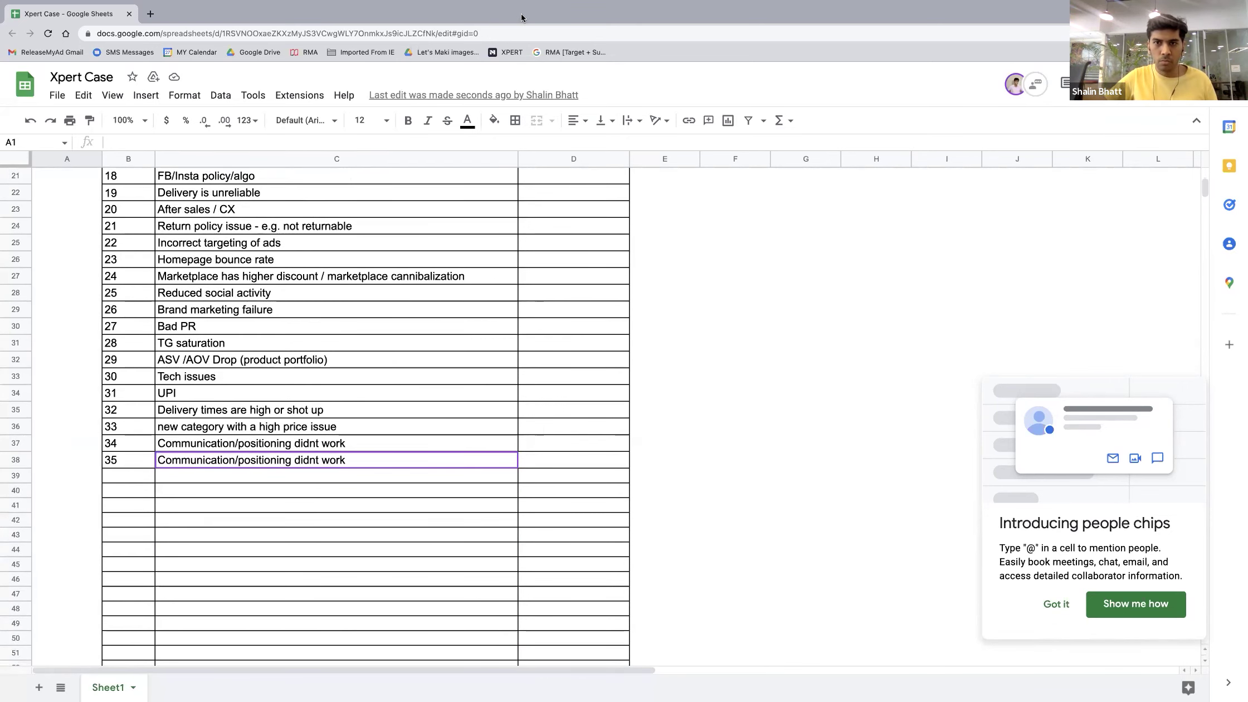
mouse_move(535, 6)
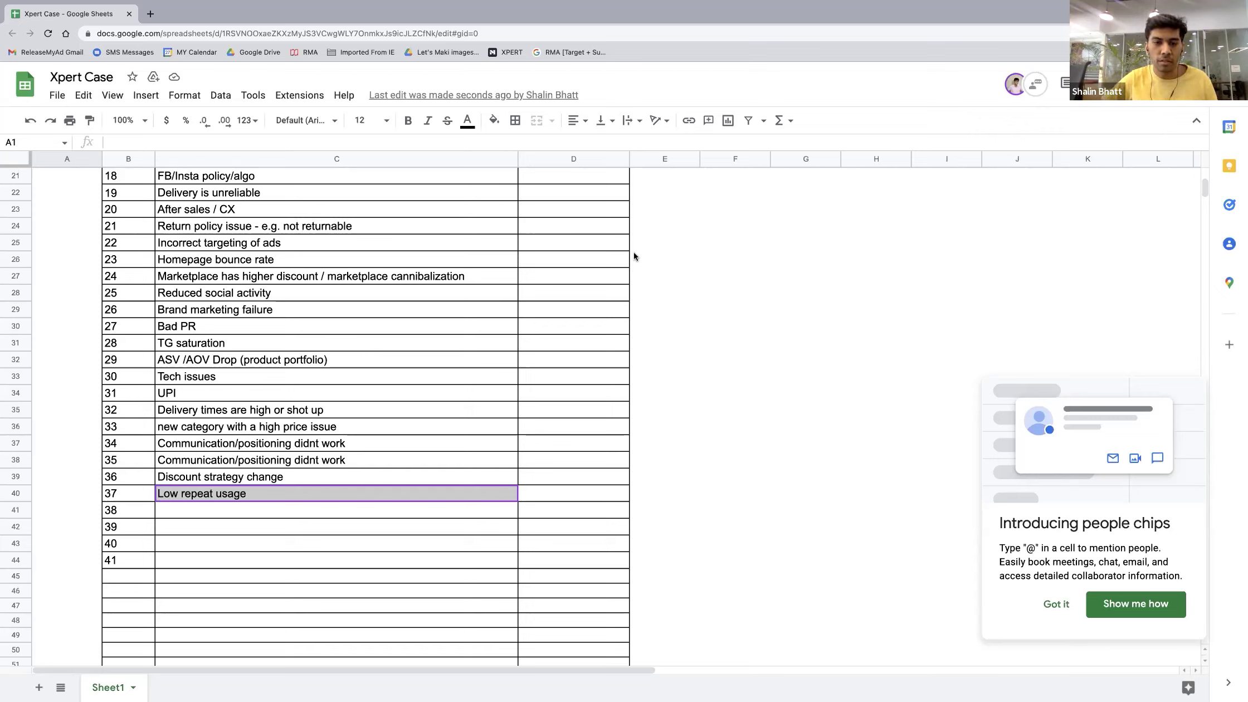
key("Down")
key("Up")
key("Up")
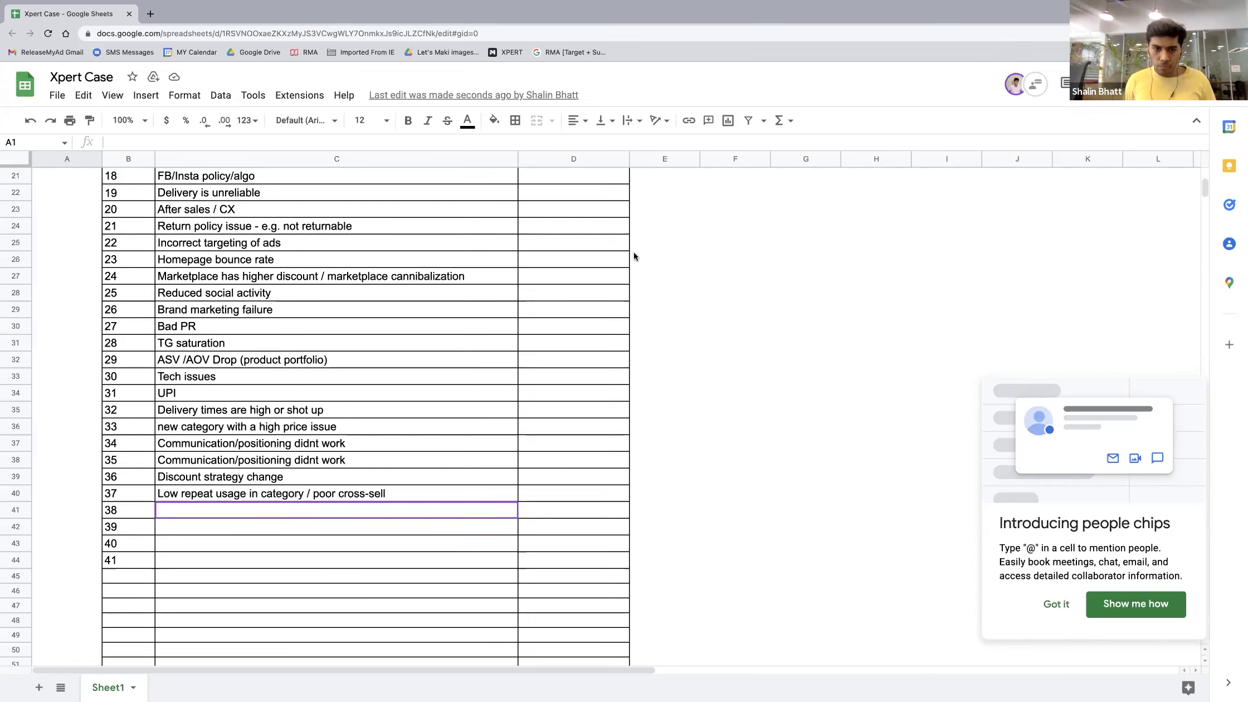
key("Up")
key("Up")
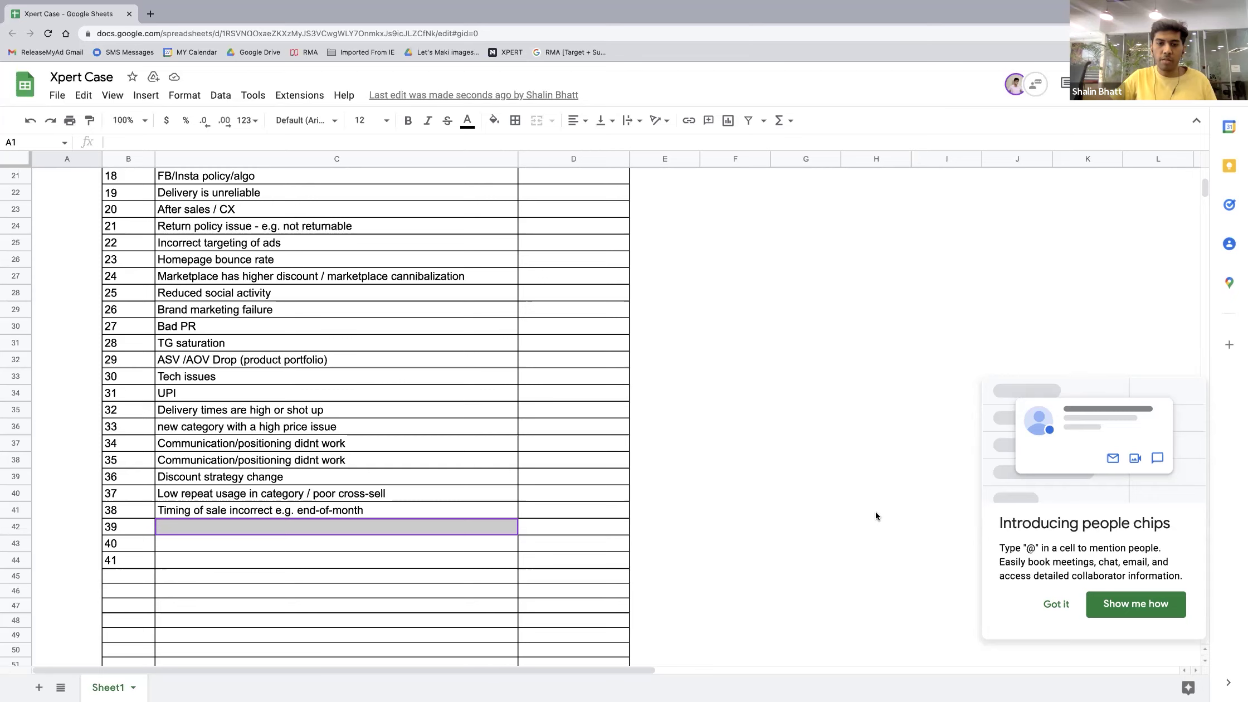
Step: Enter "Base month issue" as reason 39 in the Reason column
scroll(513, 597, "down", 1)
scroll(514, 596, "down", 1)
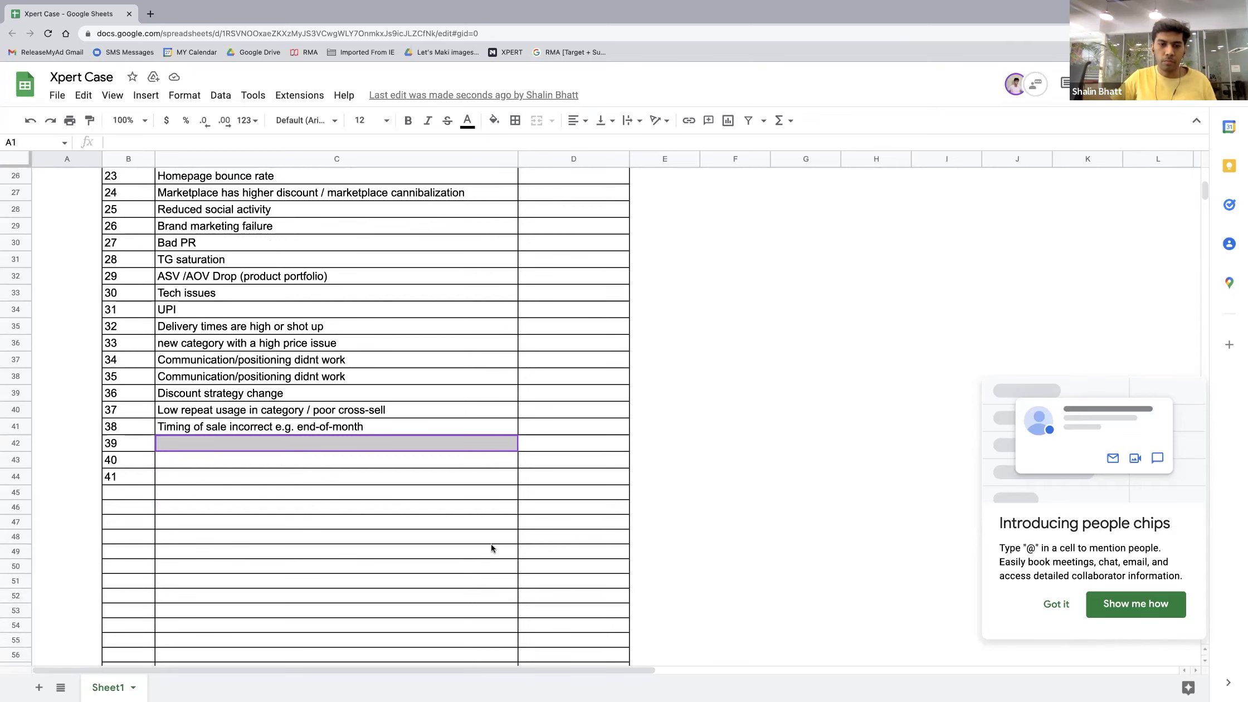
type("Base month issue")
key("Return")
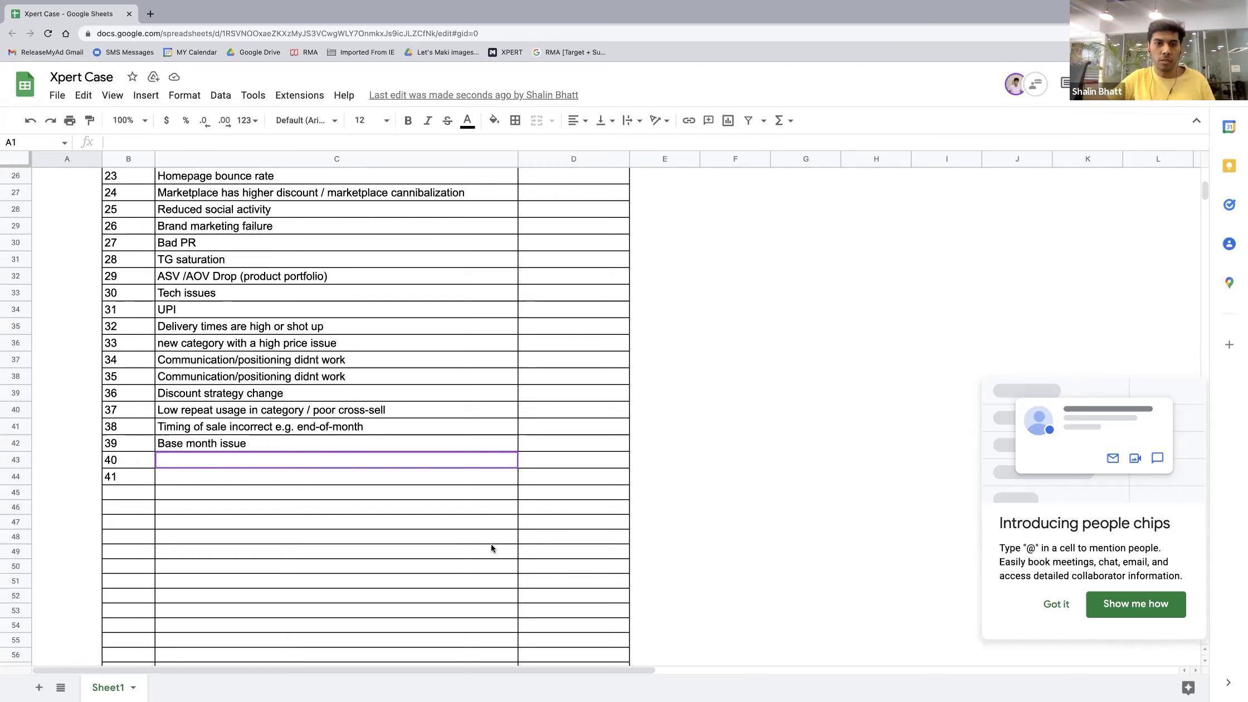
key("Up")
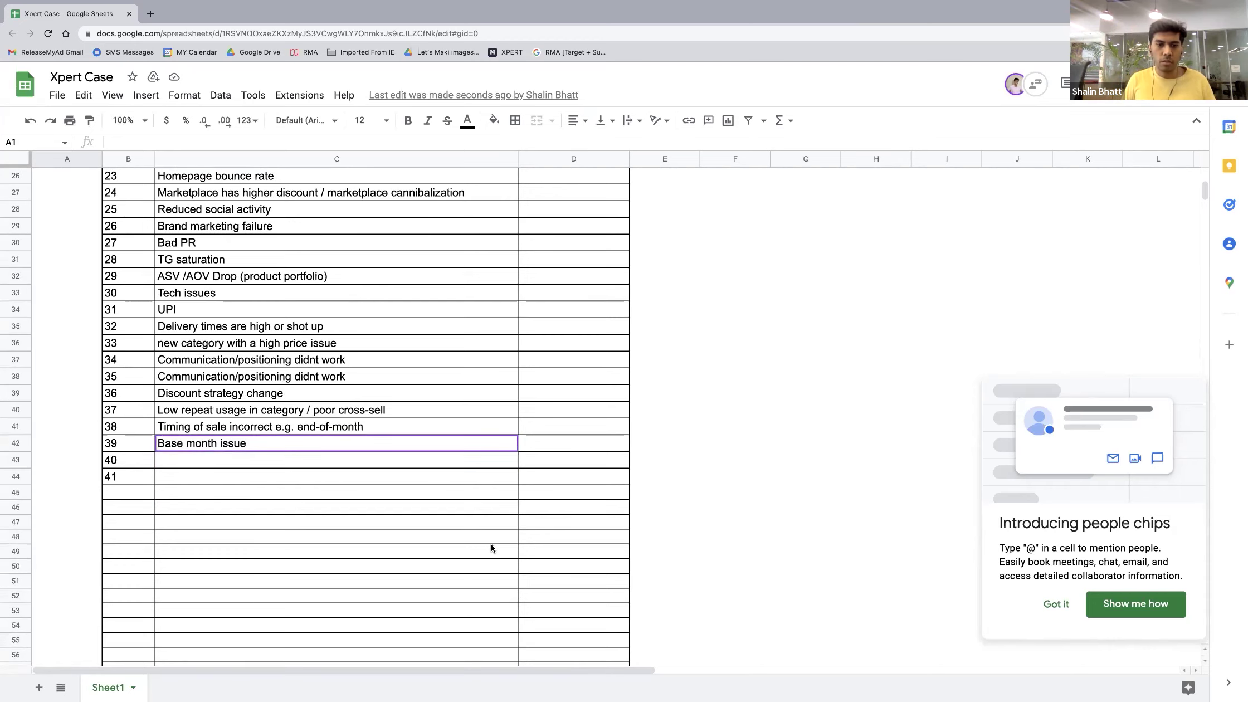
key("Down")
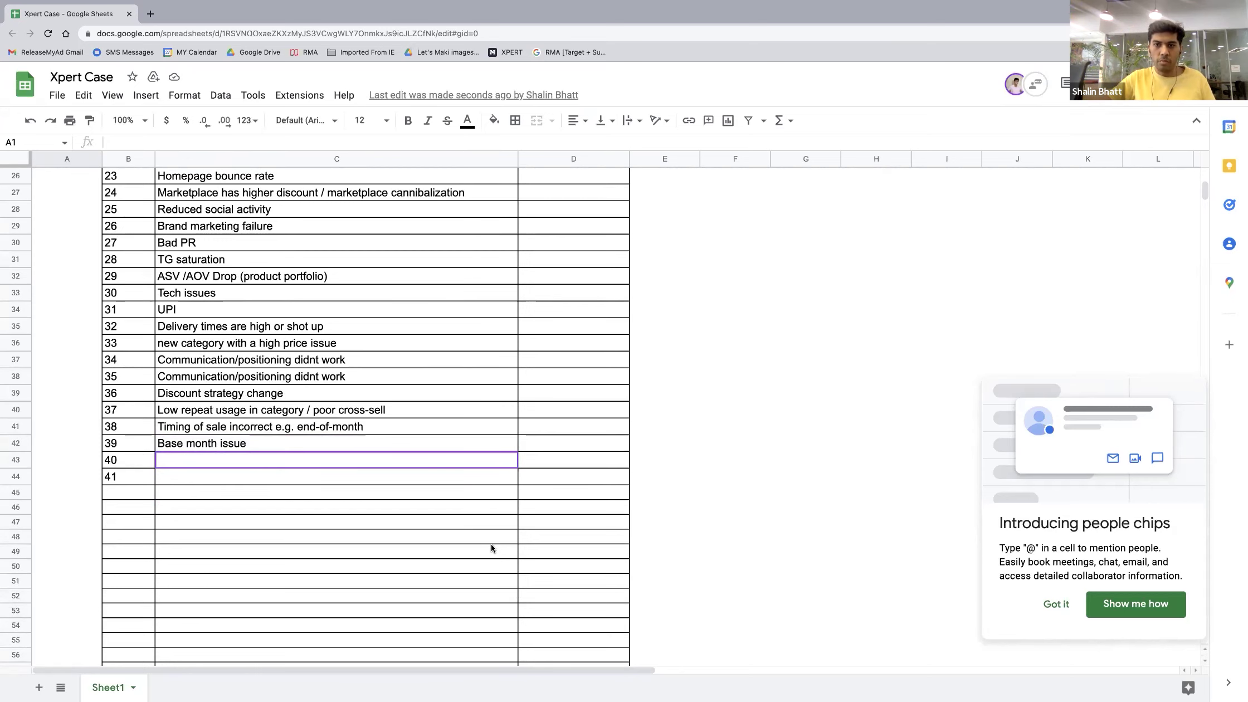
Step: Look back over the collected revenue-slippage reasons, checking the latest entries and then the start of the list
scroll(416, 450, "up", 1)
scroll(416, 450, "up", 3)
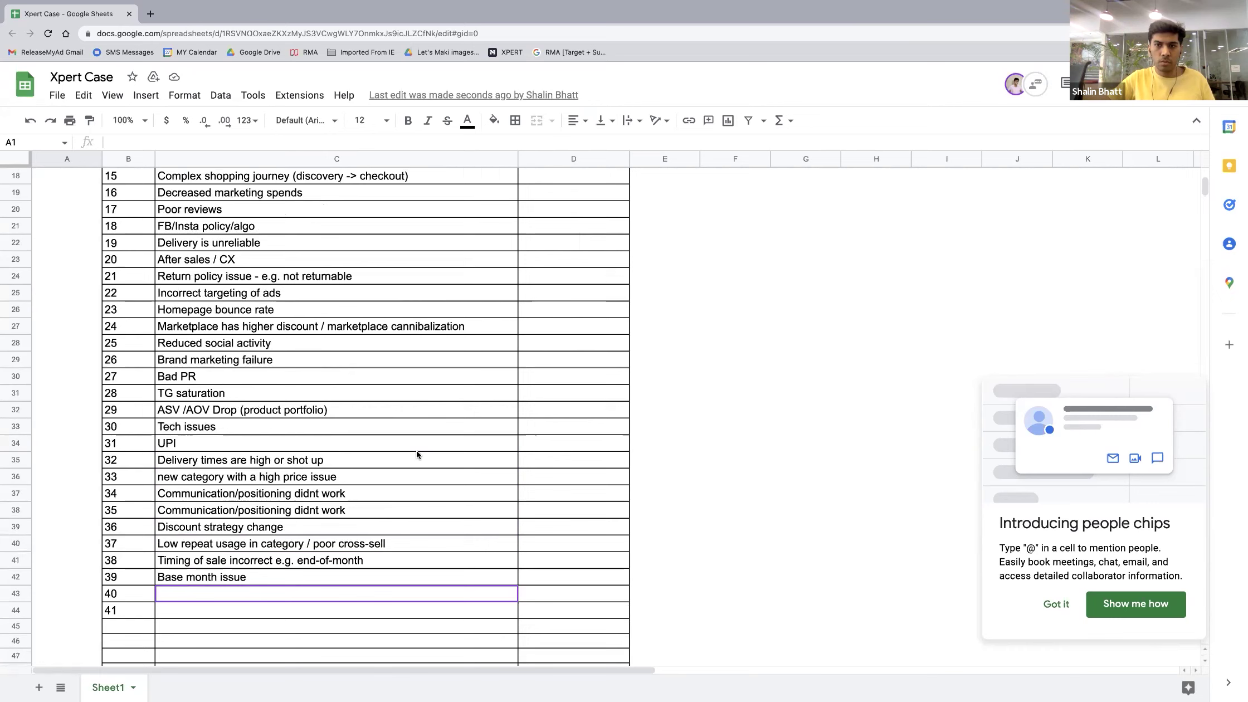
scroll(416, 450, "down", 1)
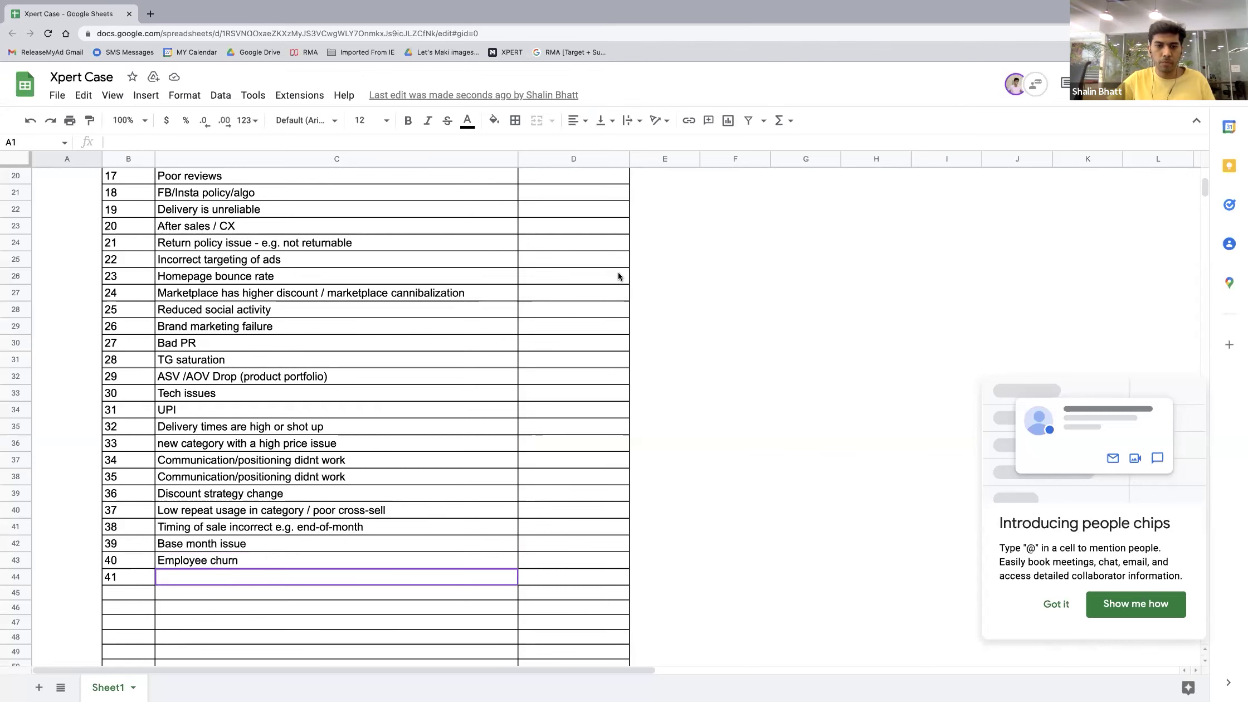
scroll(302, 406, "down", 2)
scroll(304, 409, "down", 2)
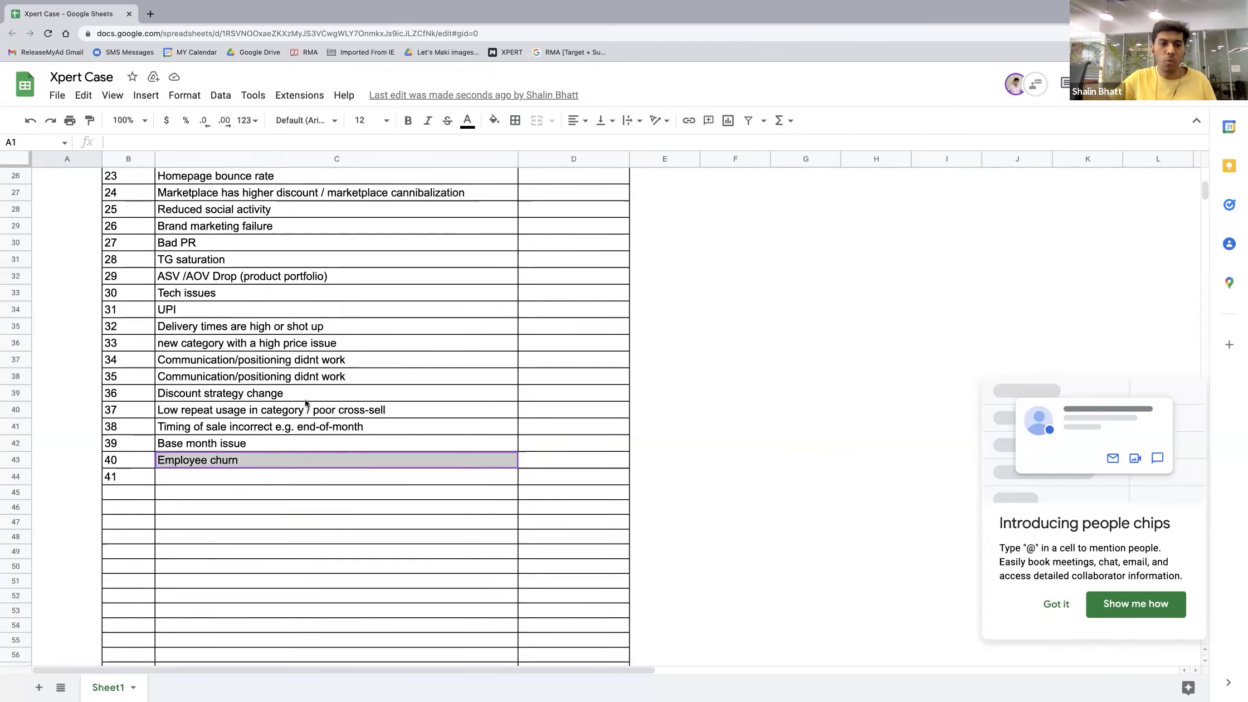
scroll(305, 402, "down", 2)
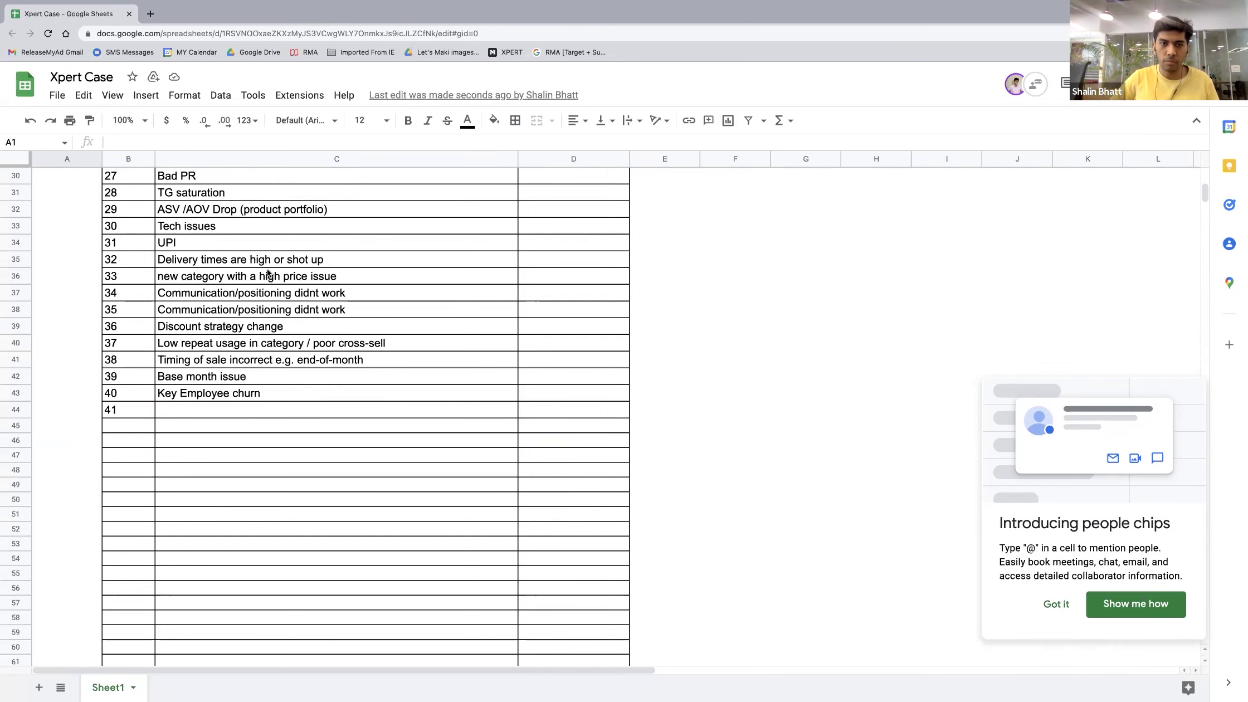
scroll(267, 269, "up", 10)
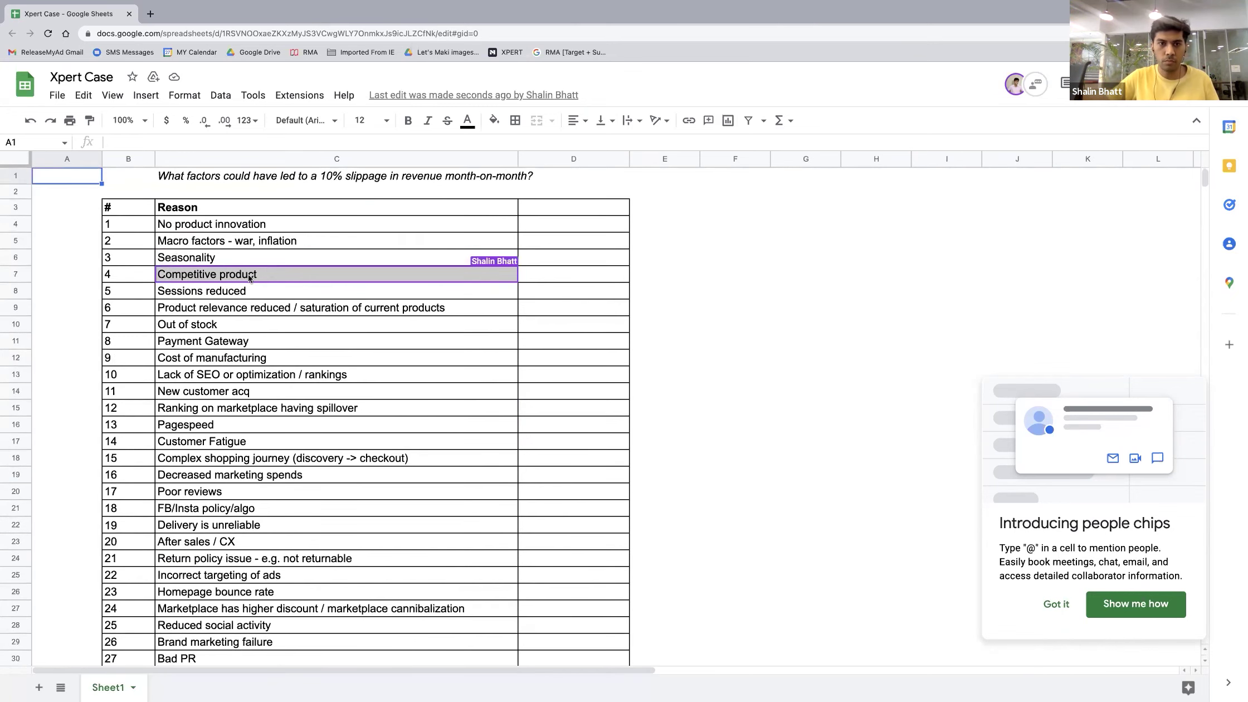
scroll(248, 277, "down", 1)
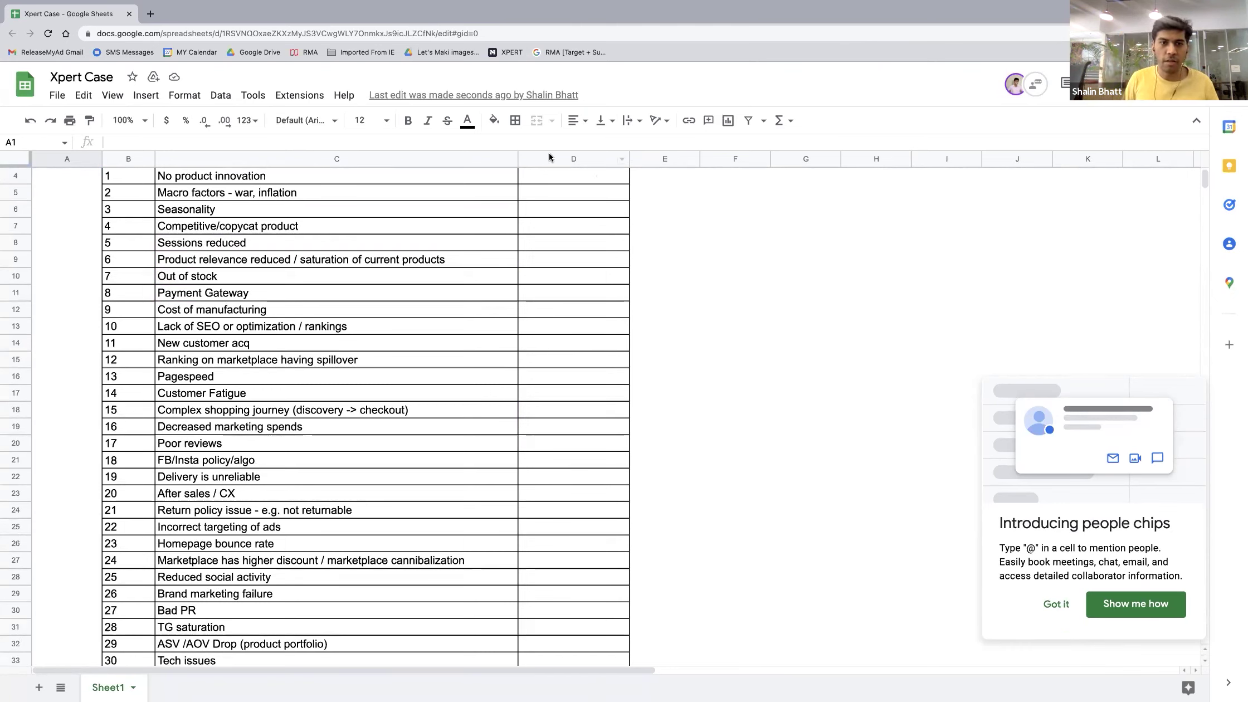
Step: Set the sheet zoom to 90% and look through the reasons down to the last numbered row
left_click(139, 121)
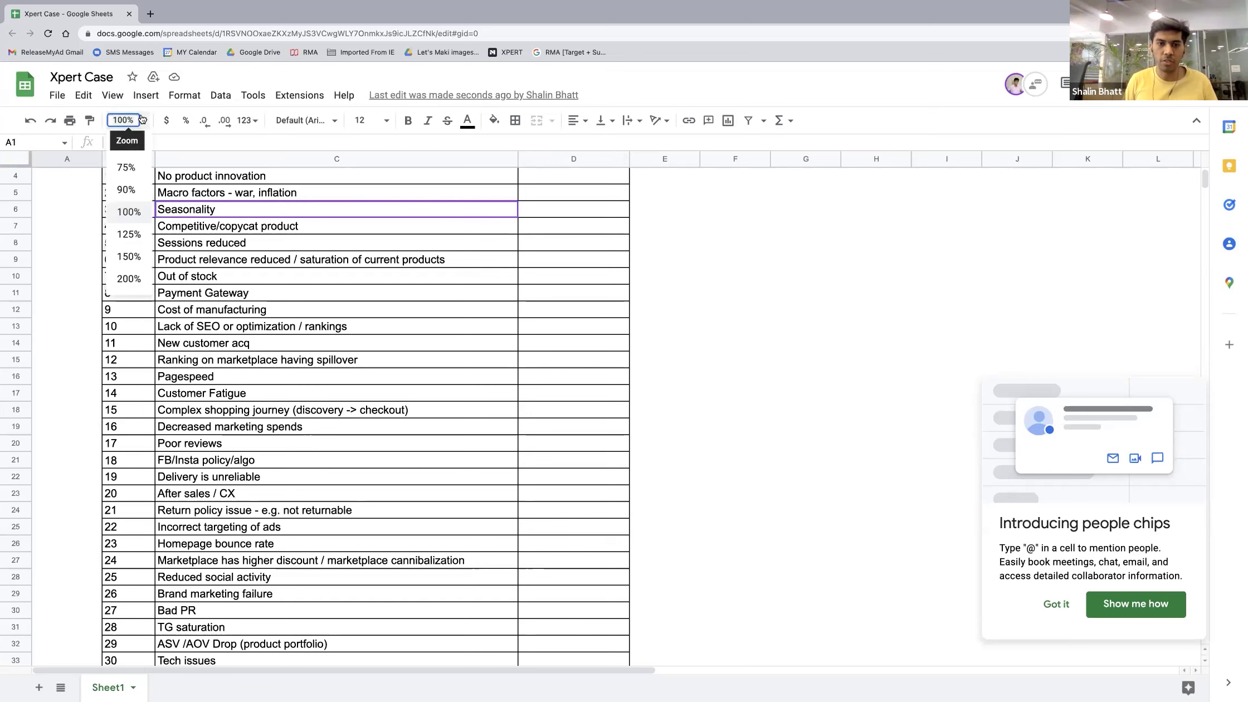
left_click(127, 190)
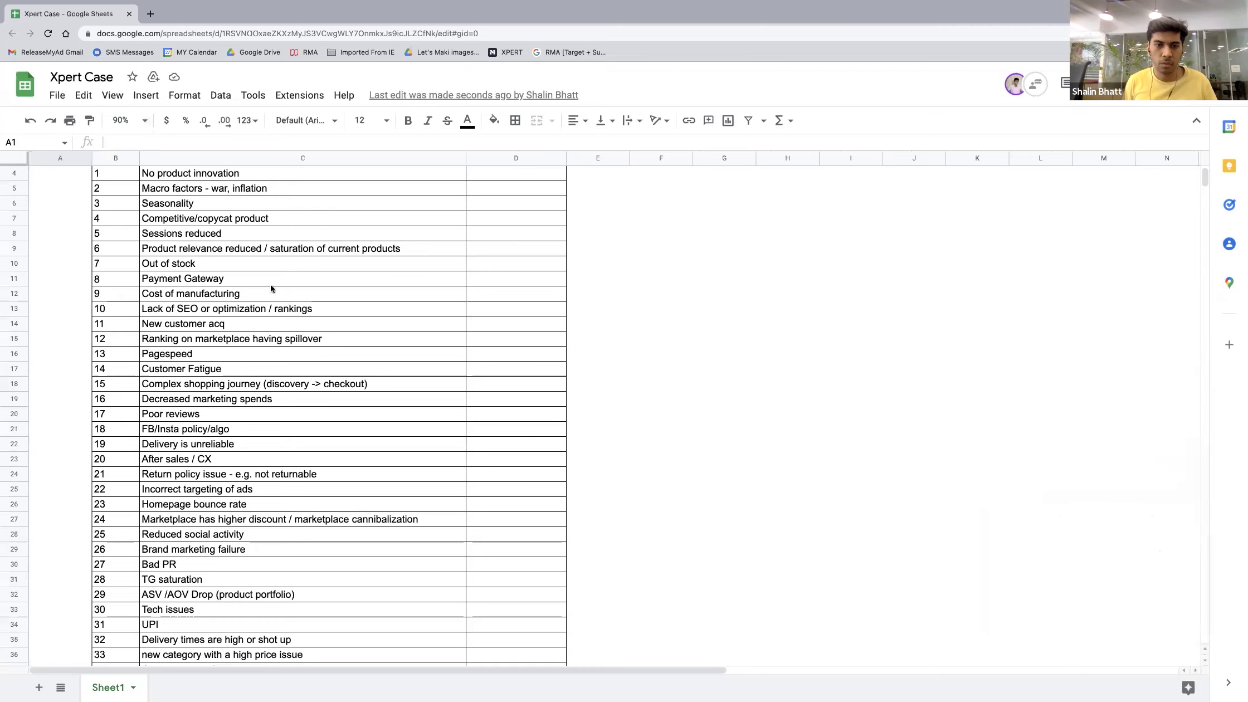
left_click(129, 120)
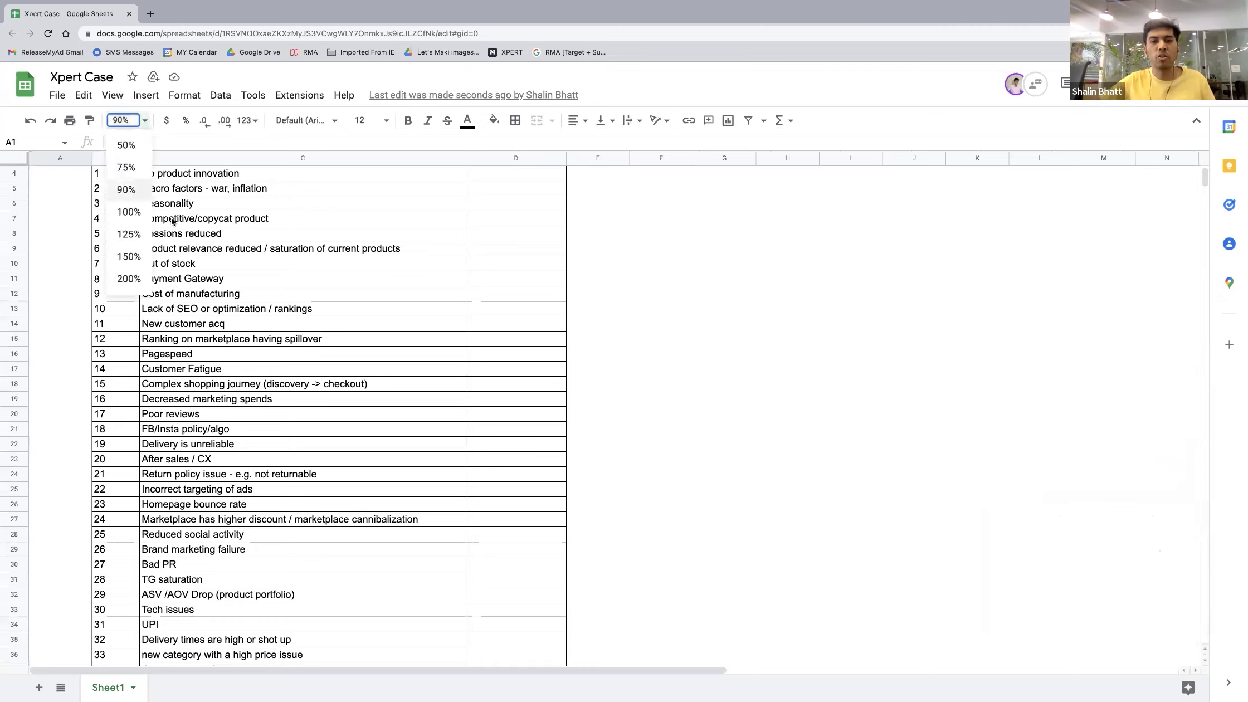
left_click(256, 254)
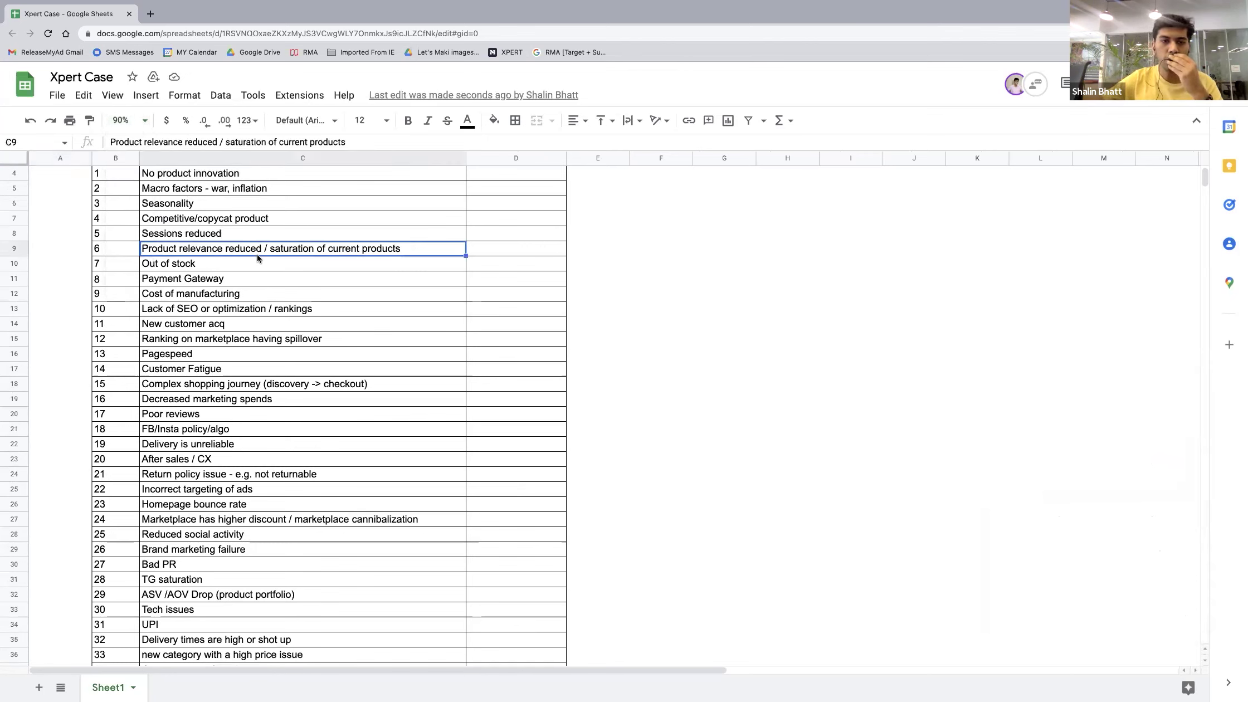
scroll(269, 250, "up", 1)
scroll(269, 250, "down", 4)
scroll(269, 250, "down", 3)
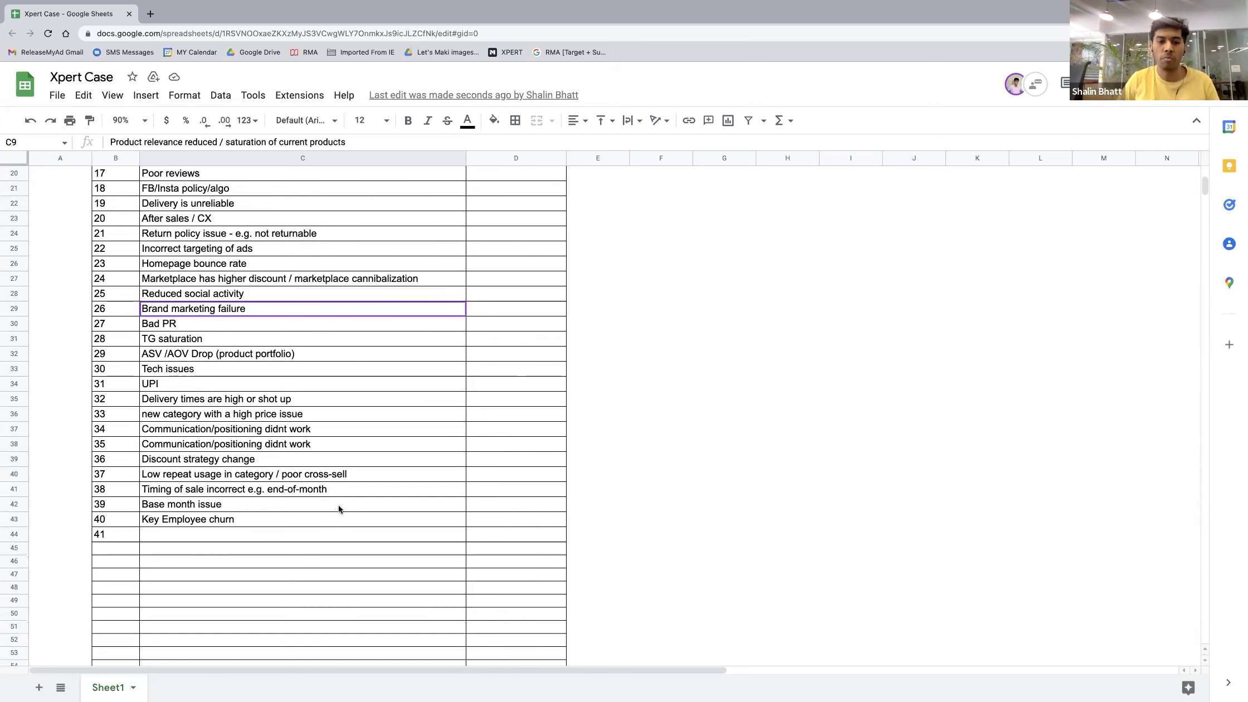
scroll(337, 505, "down", 1)
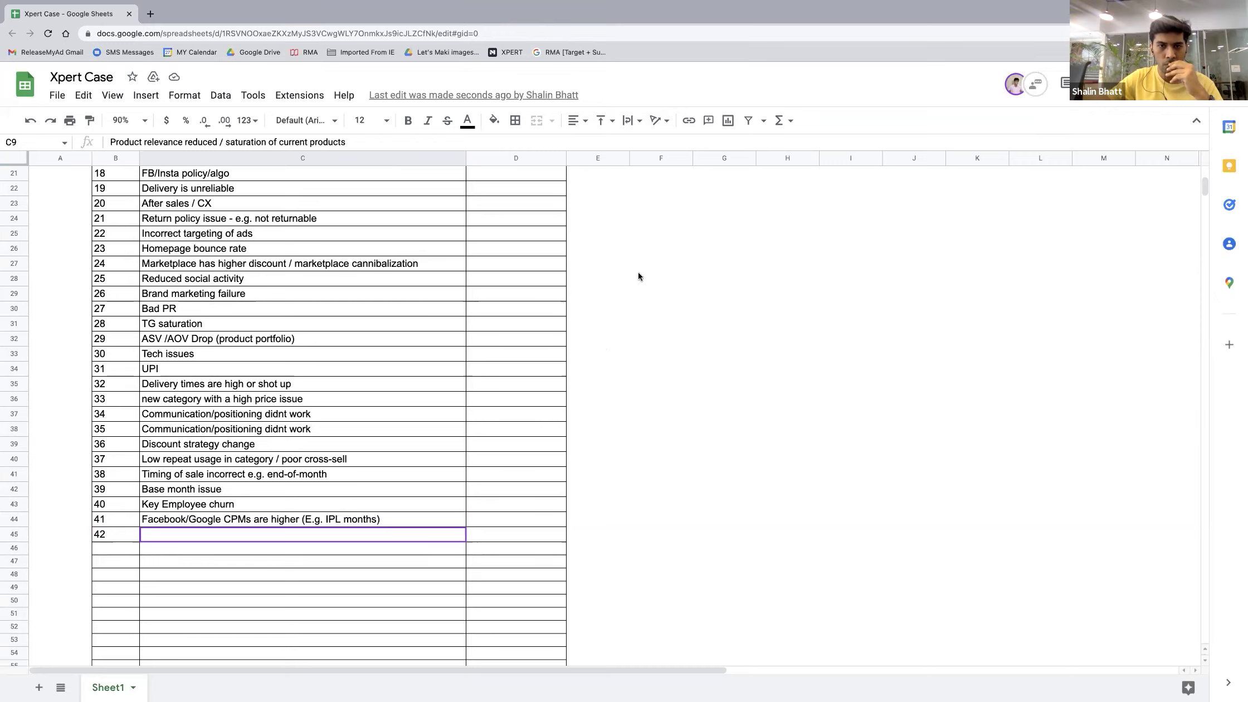
Step: Select the repeated "Communication/positioning didnt work" entry beside number 35 in the Reason column
mouse_move(594, 6)
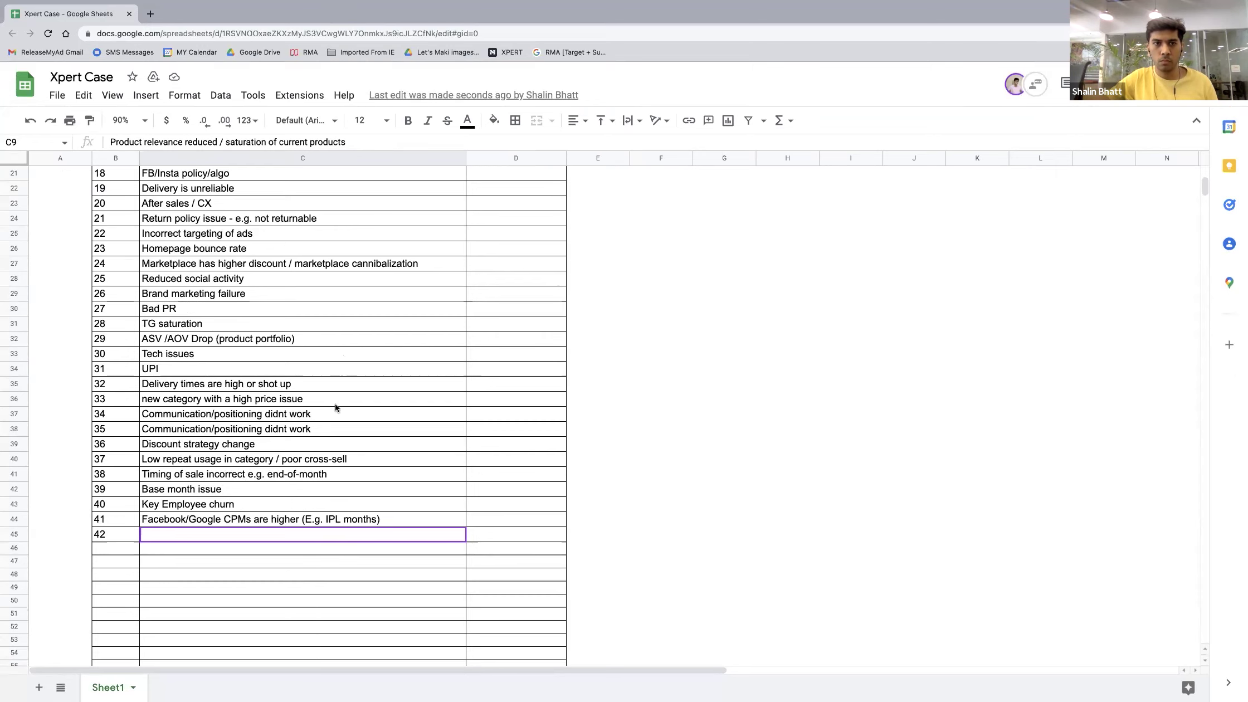
left_click(329, 428)
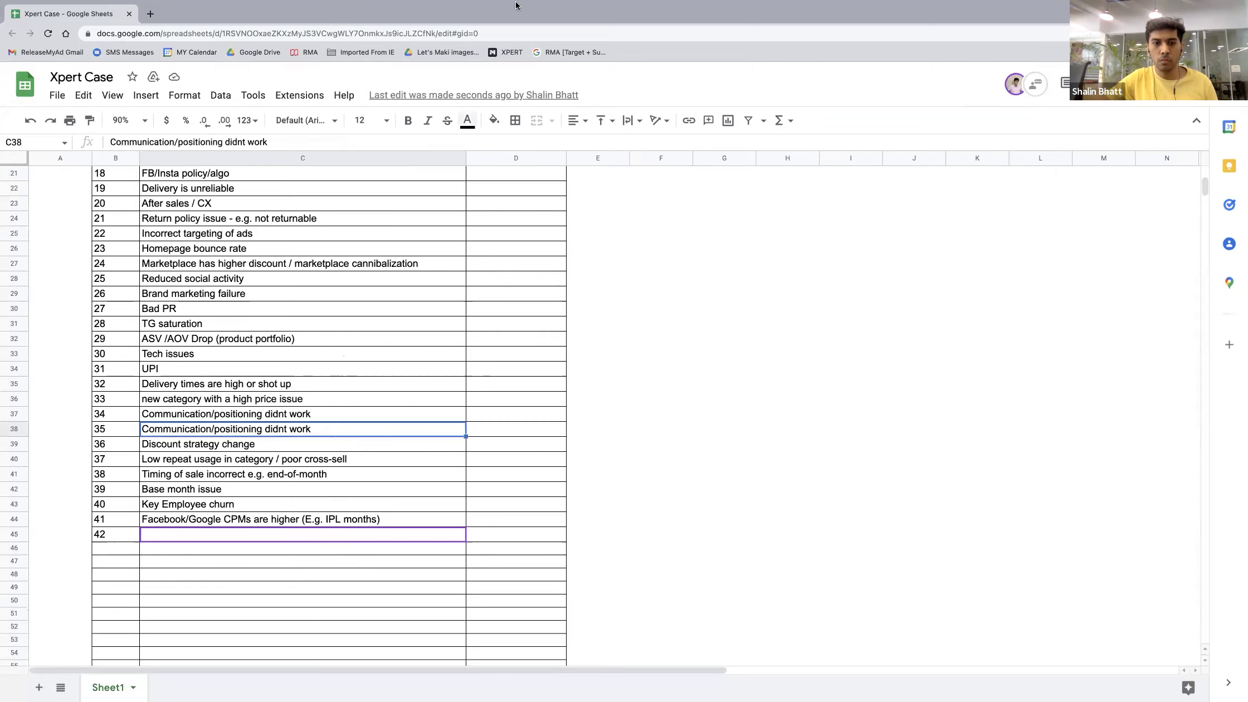
mouse_move(515, 6)
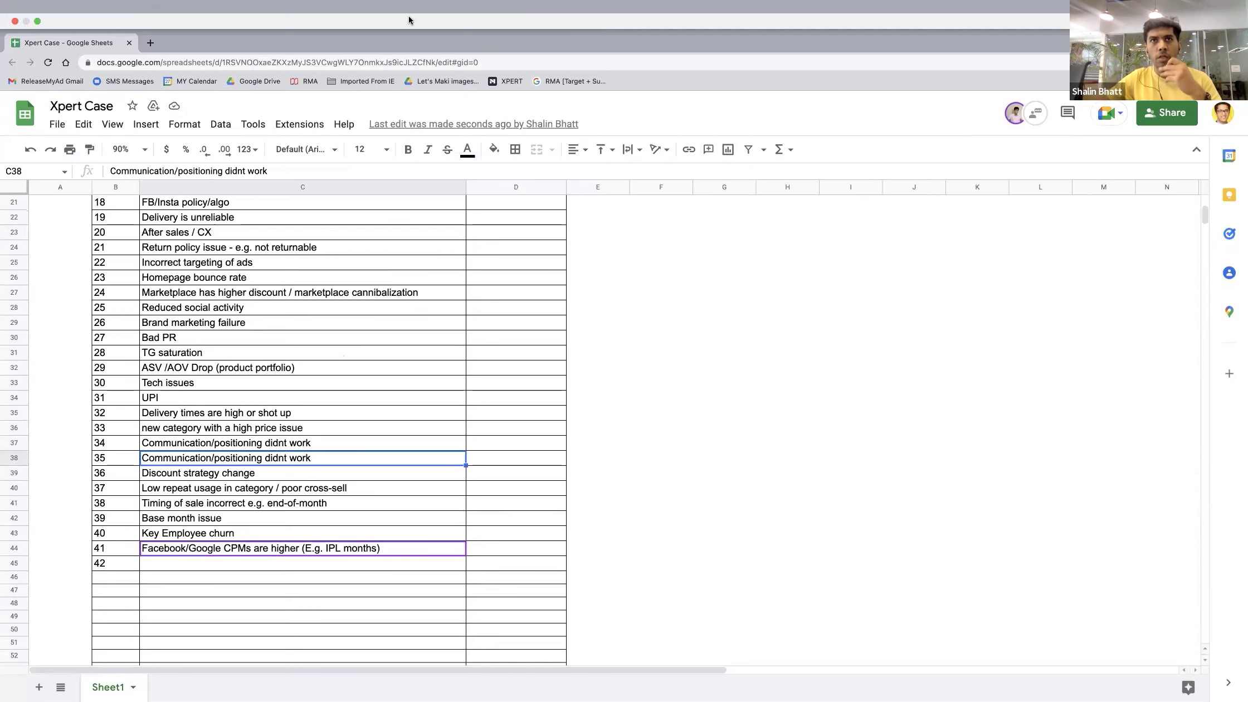
Step: Look through the later reasons down to the newest entries at the end of the numbered list
scroll(310, 437, "down", 1)
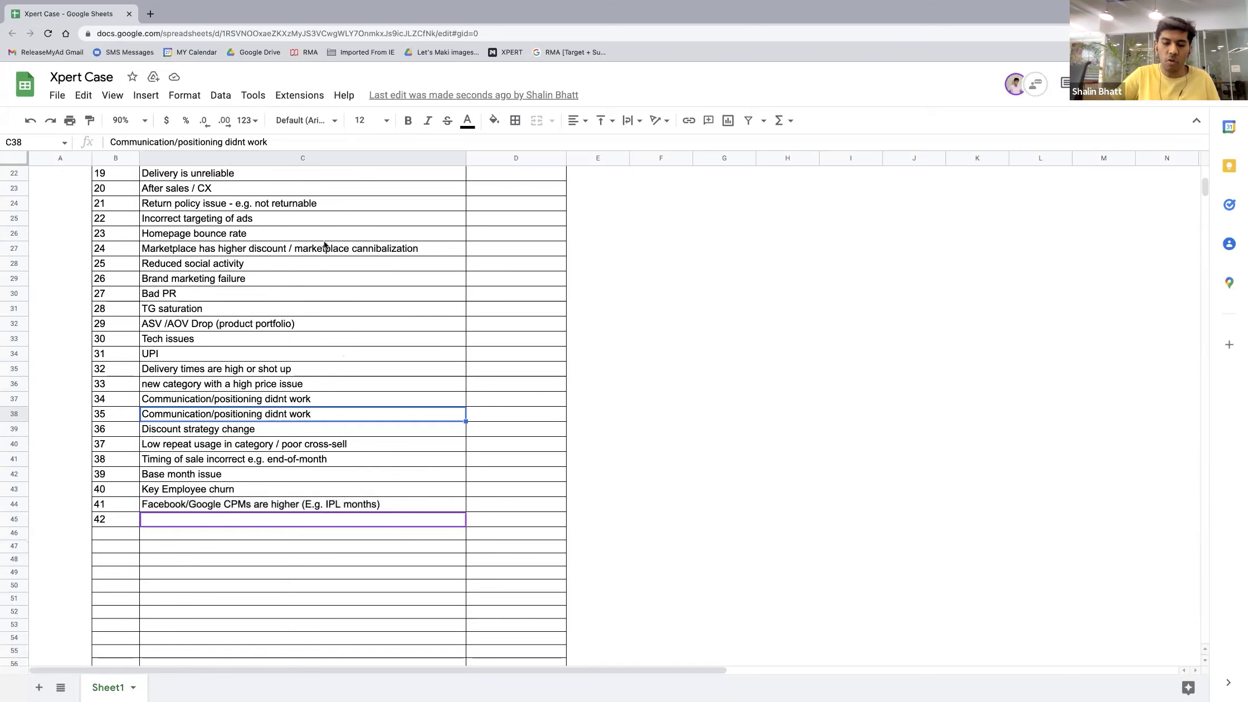
mouse_move(365, 6)
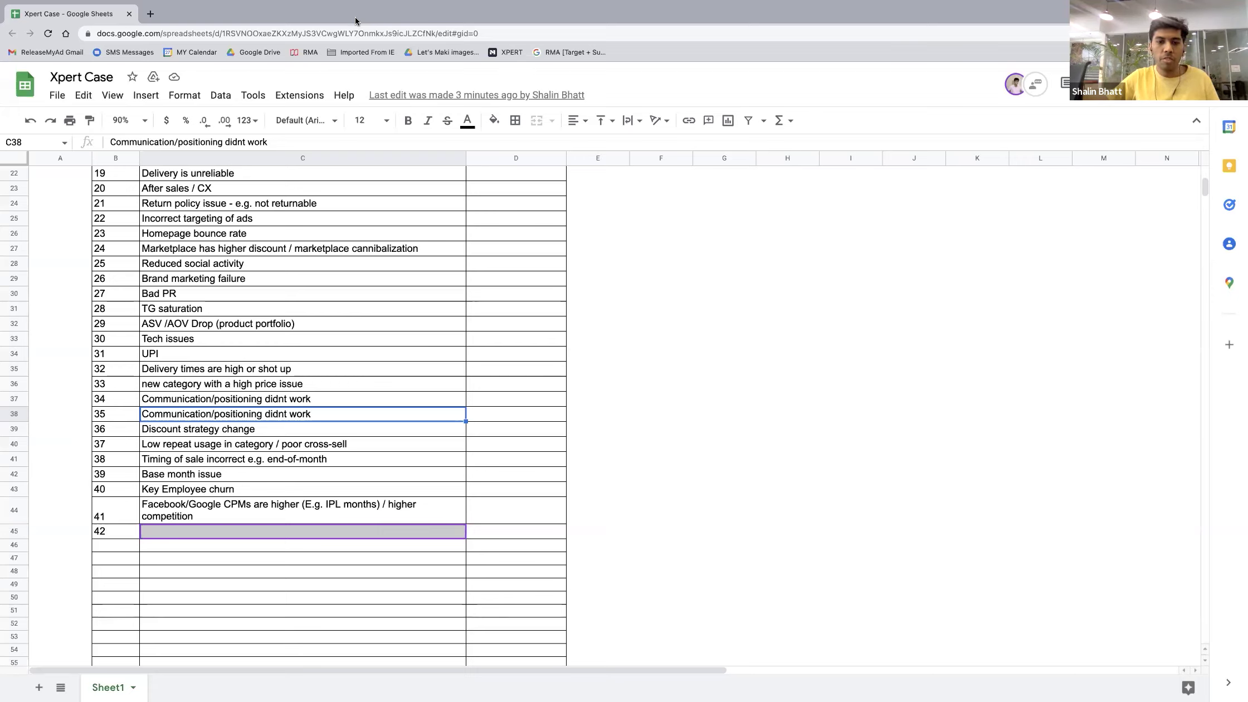
scroll(339, 413, "down", 1)
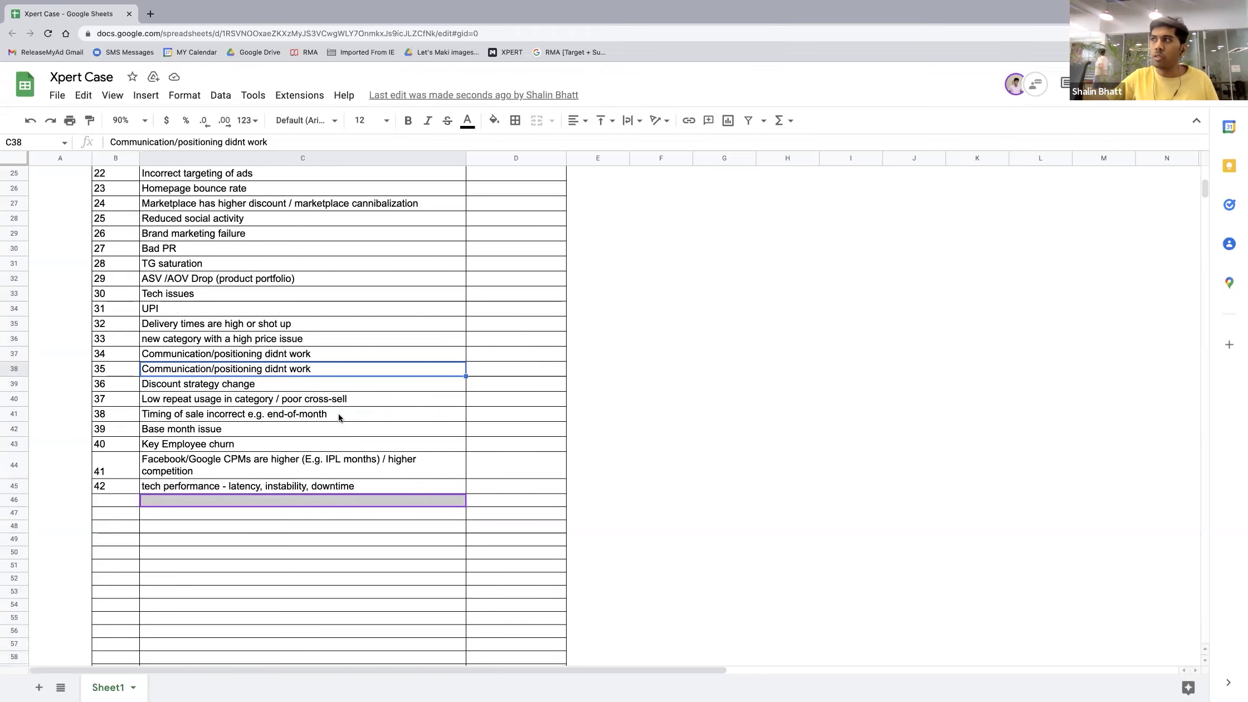
scroll(338, 414, "down", 1)
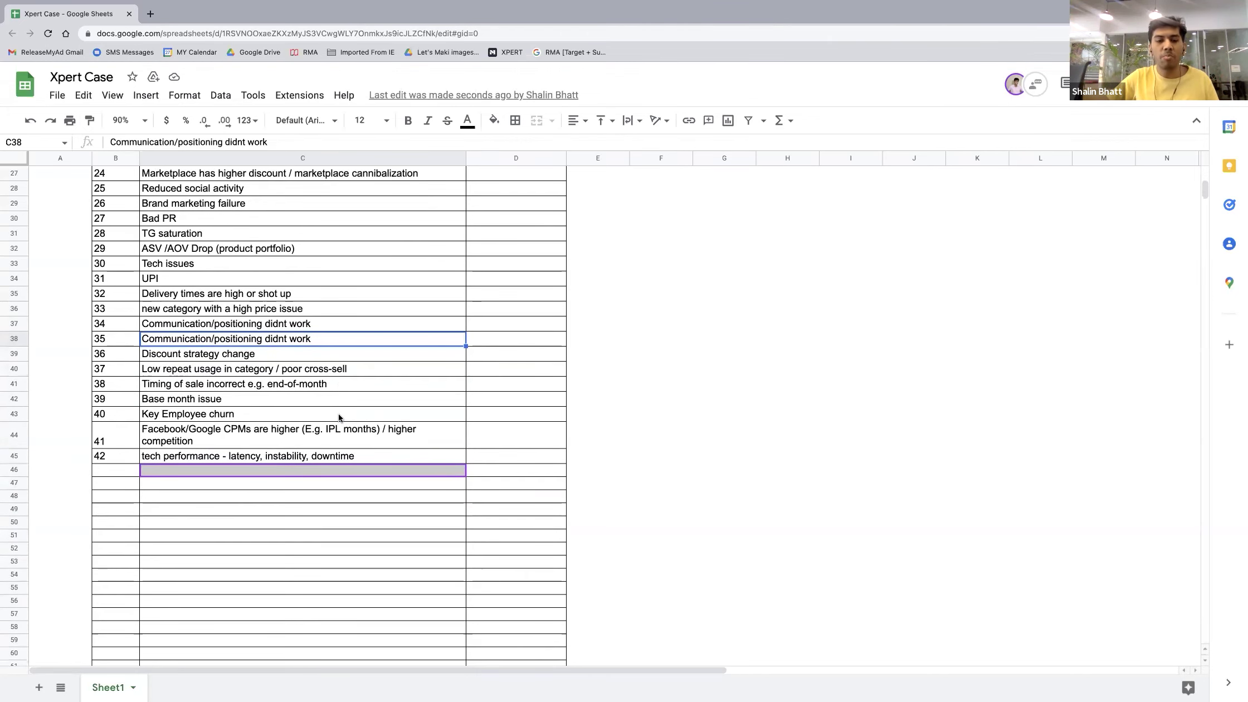
scroll(338, 413, "down", 1)
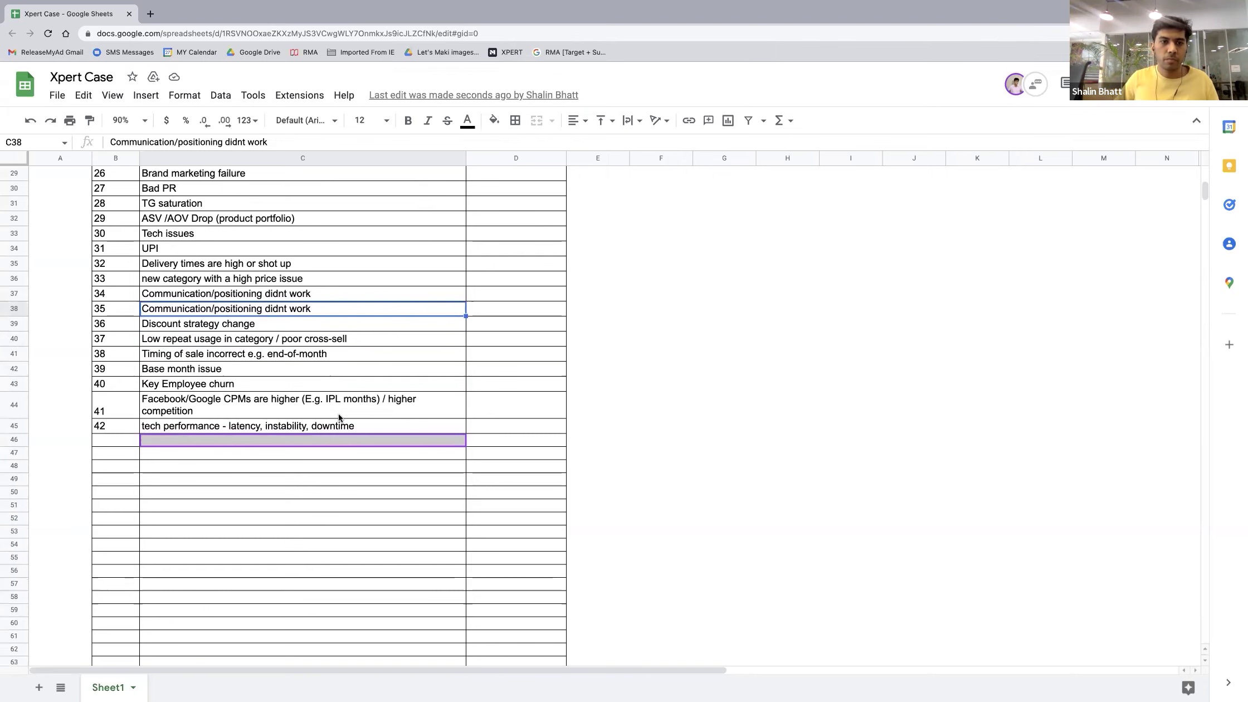
scroll(352, 388, "up", 1)
mouse_move(543, 11)
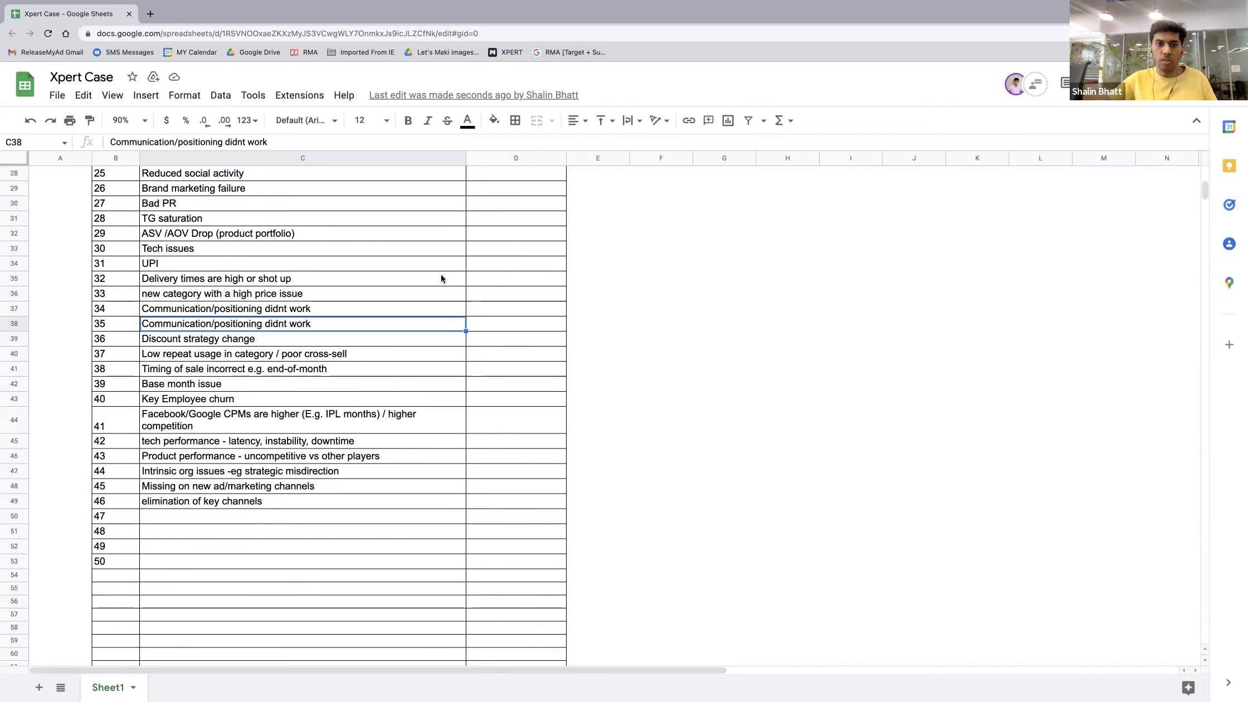
Step: Check the reasons at the start of the list, and jump to the collaborator's current cell to follow the newest entries
scroll(440, 274, "up", 8)
scroll(355, 271, "right", 2)
scroll(355, 271, "left", 2)
scroll(355, 270, "up", 6)
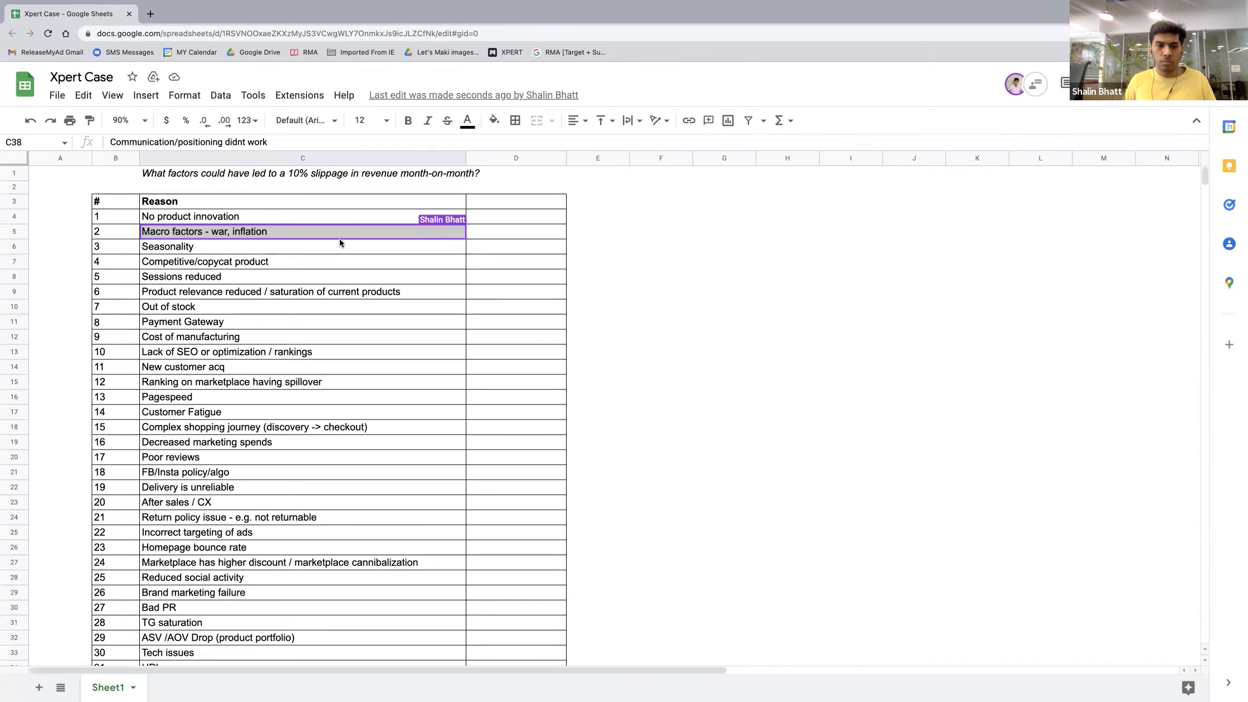
scroll(339, 242, "down", 1)
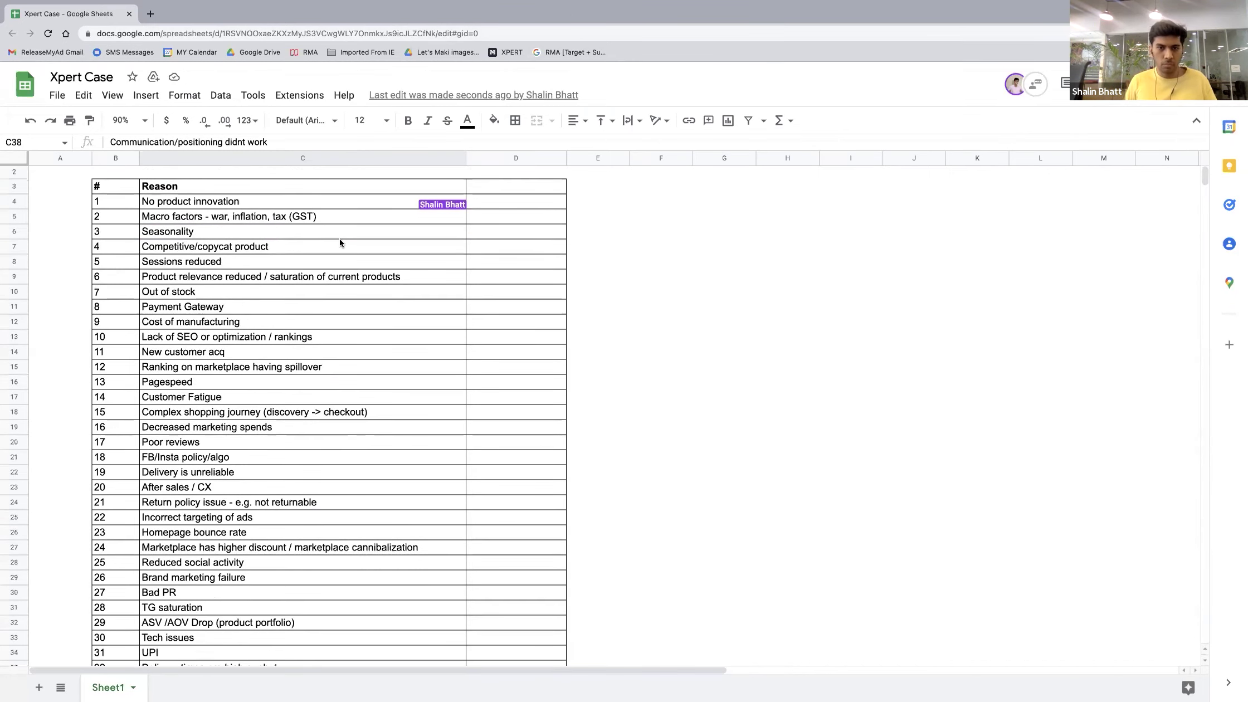
scroll(339, 239, "down", 1)
left_click(1014, 84)
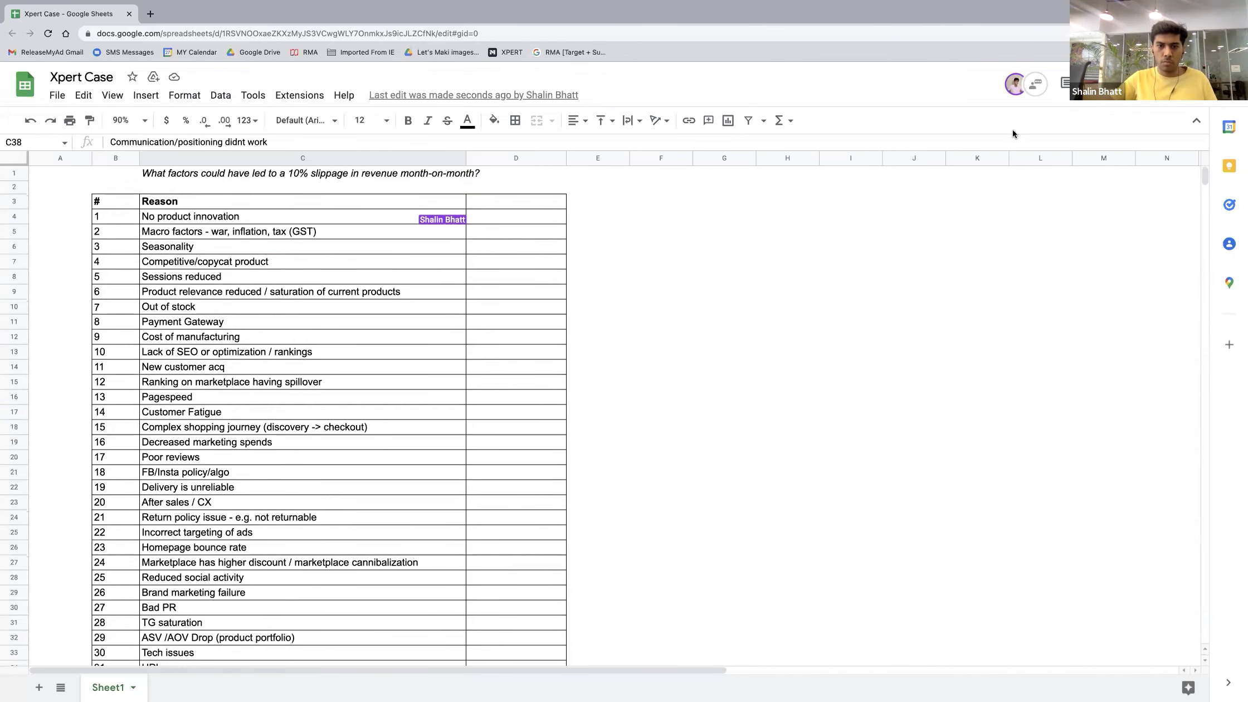
left_click(1014, 84)
mouse_move(1014, 87)
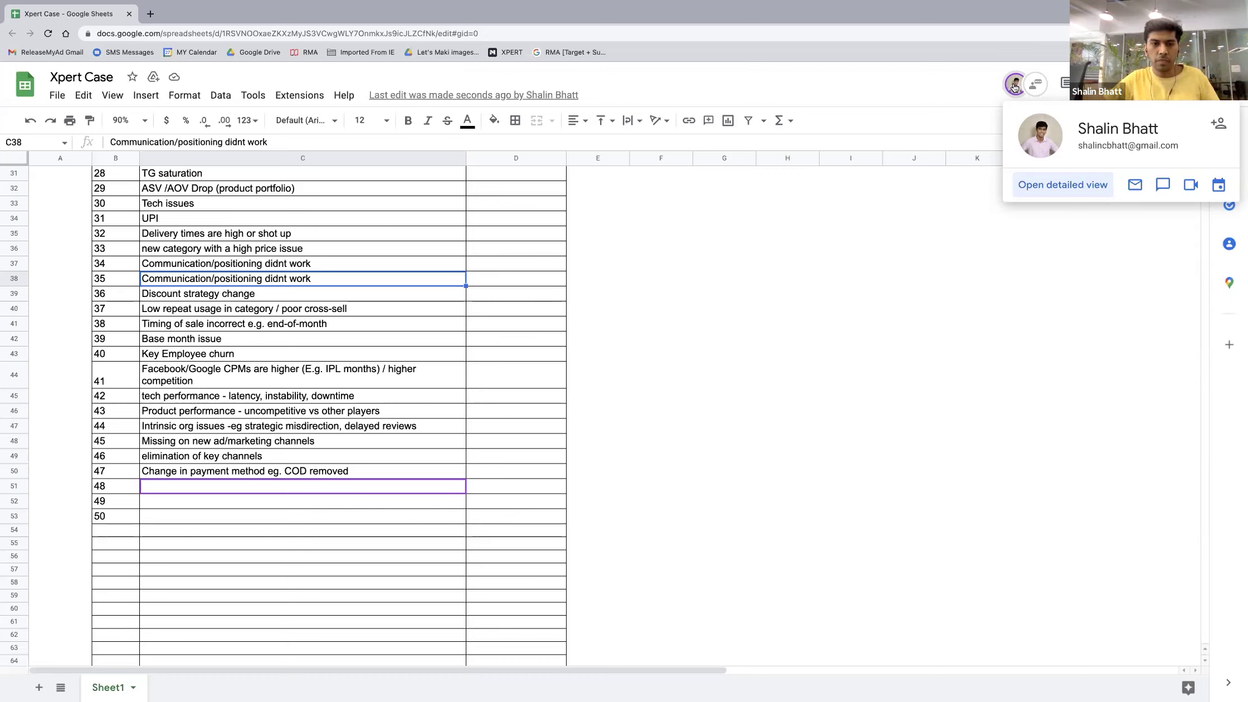
left_click(1013, 85)
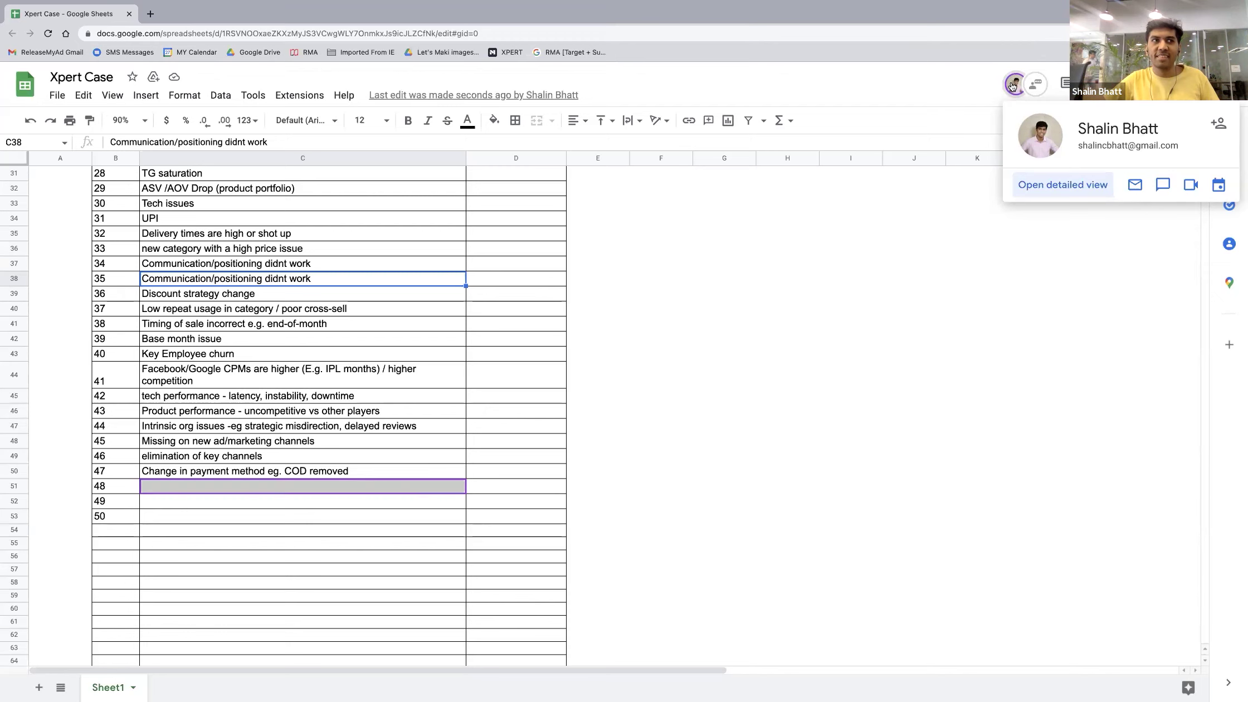
mouse_move(1012, 85)
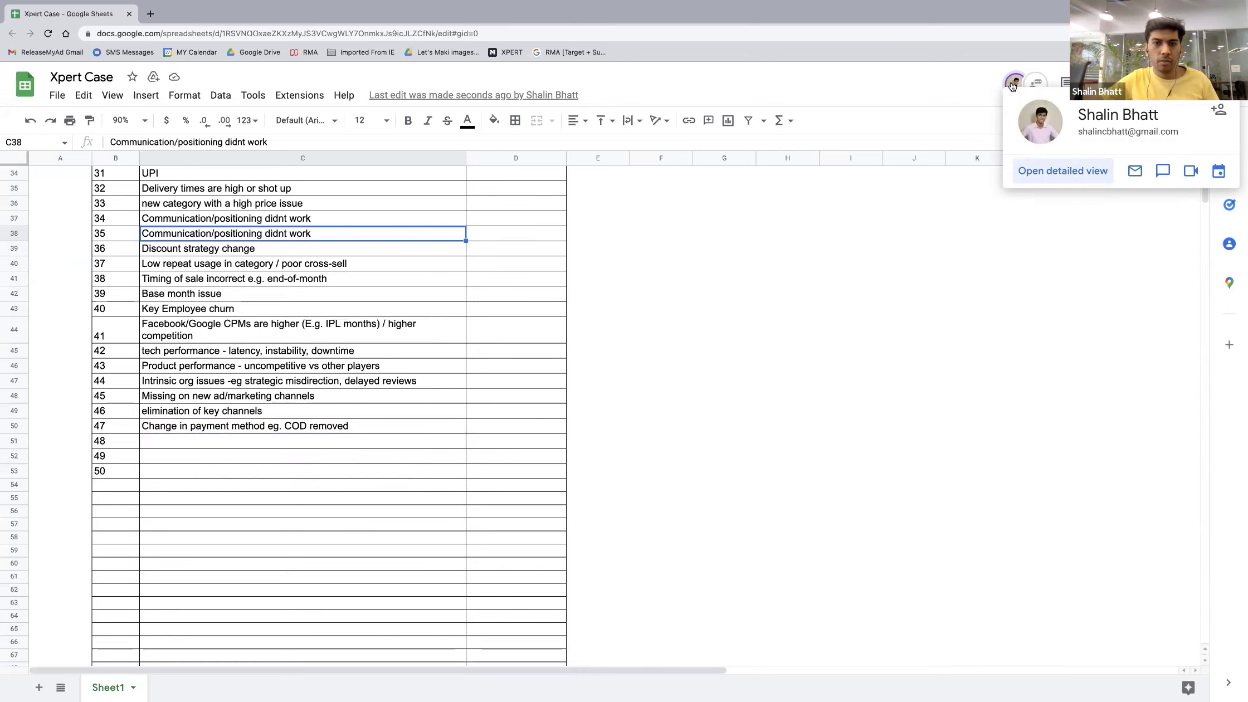
Step: Clear the duplicate "Communication/positioning didnt work" entry from reason 35 and recheck the surrounding reasons
key("Delete")
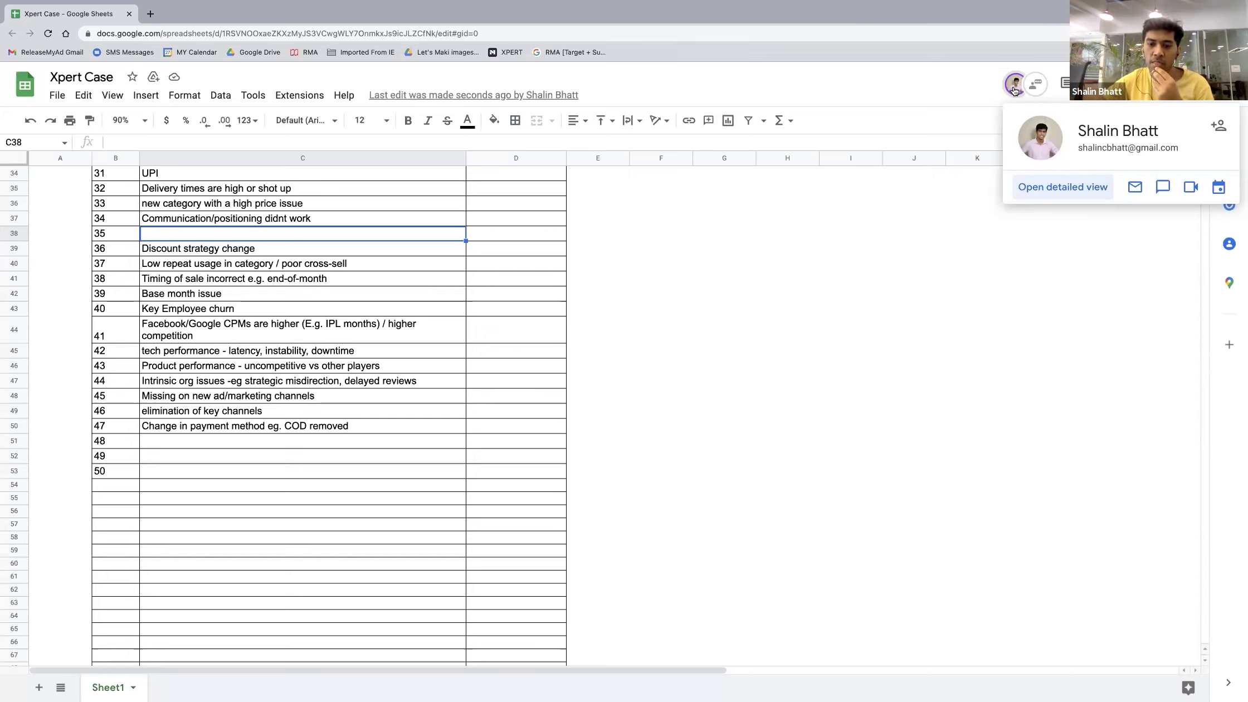
scroll(1014, 90, "up", 4)
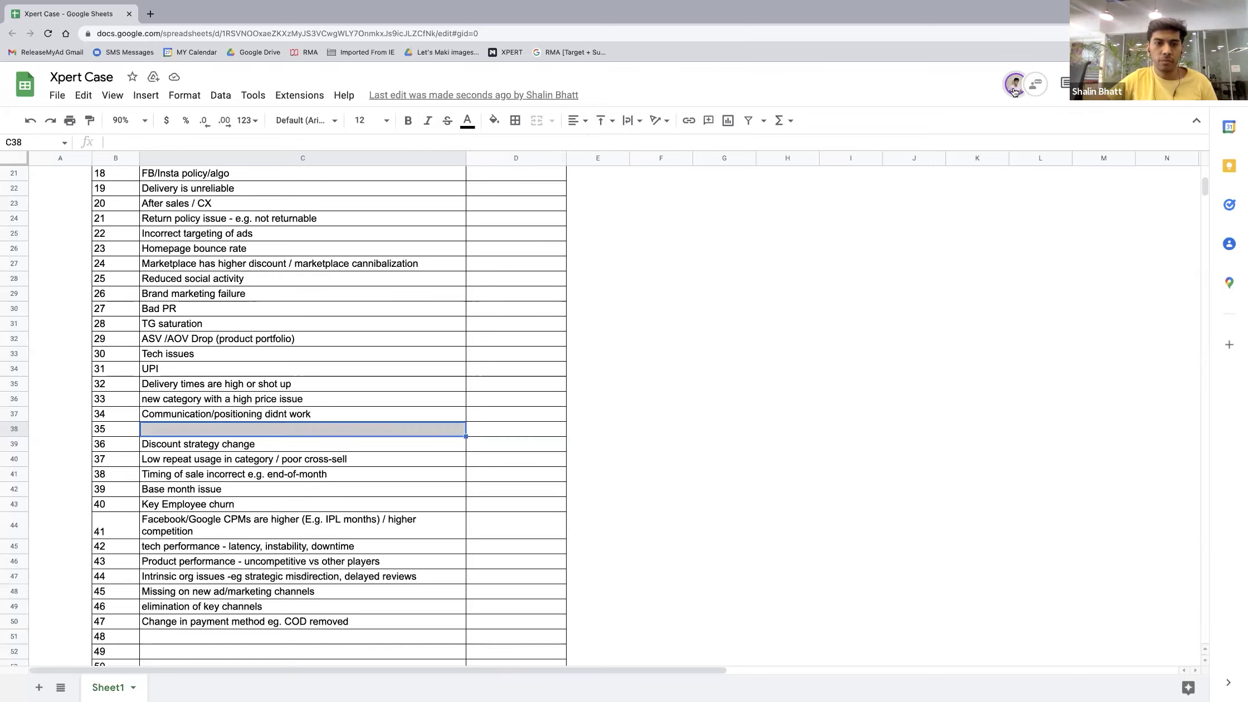
mouse_move(1014, 90)
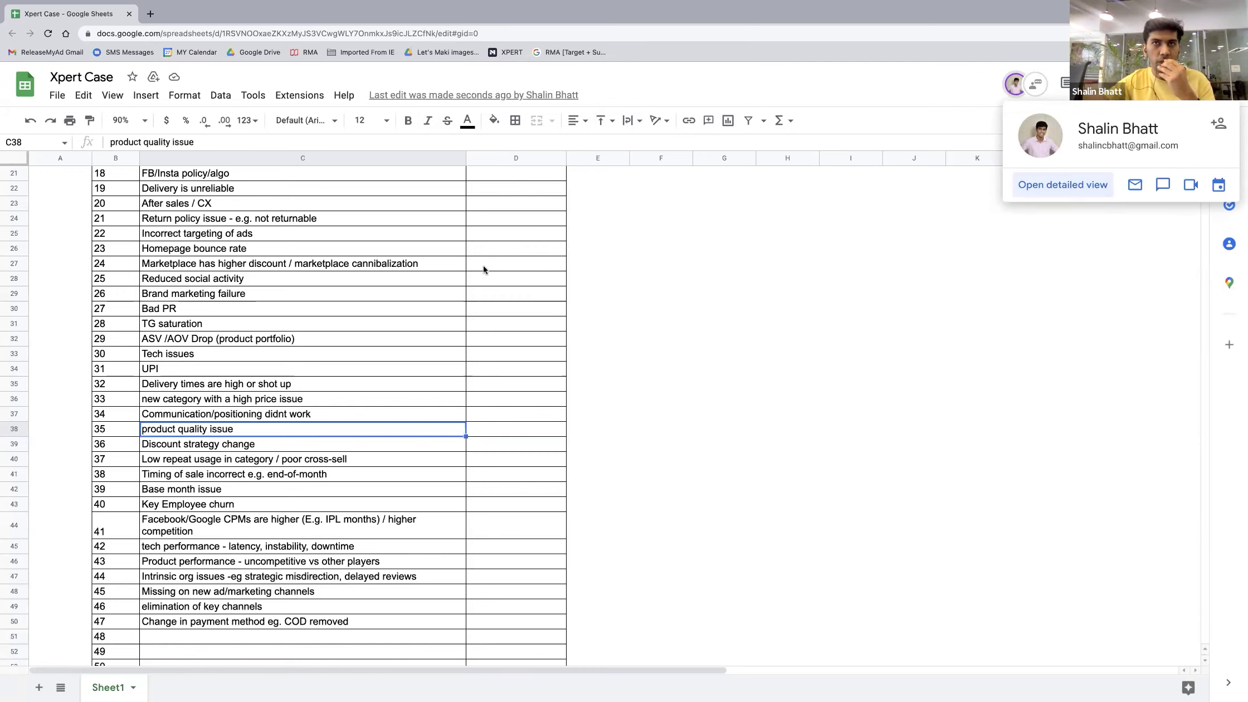
Step: Follow the collaborator's current cell through the newest reasons at the end of the list and back to the first reason
scroll(484, 269, "up", 6)
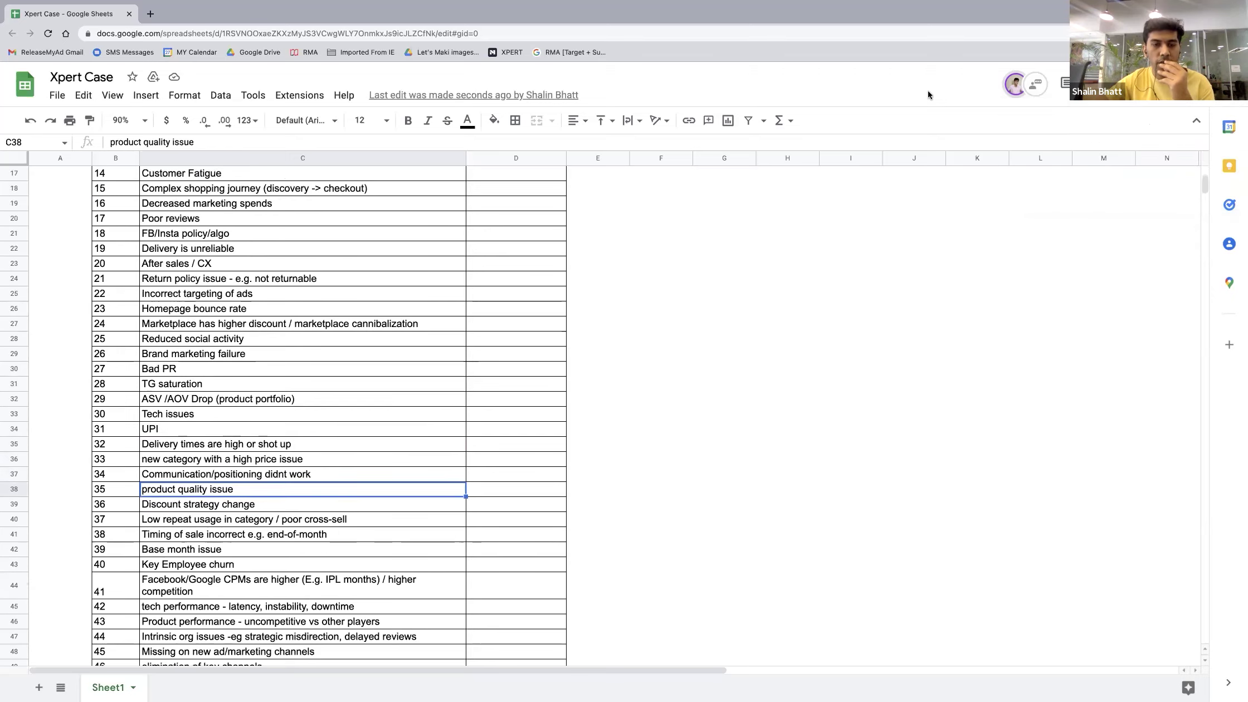
left_click(1008, 89)
mouse_move(1009, 89)
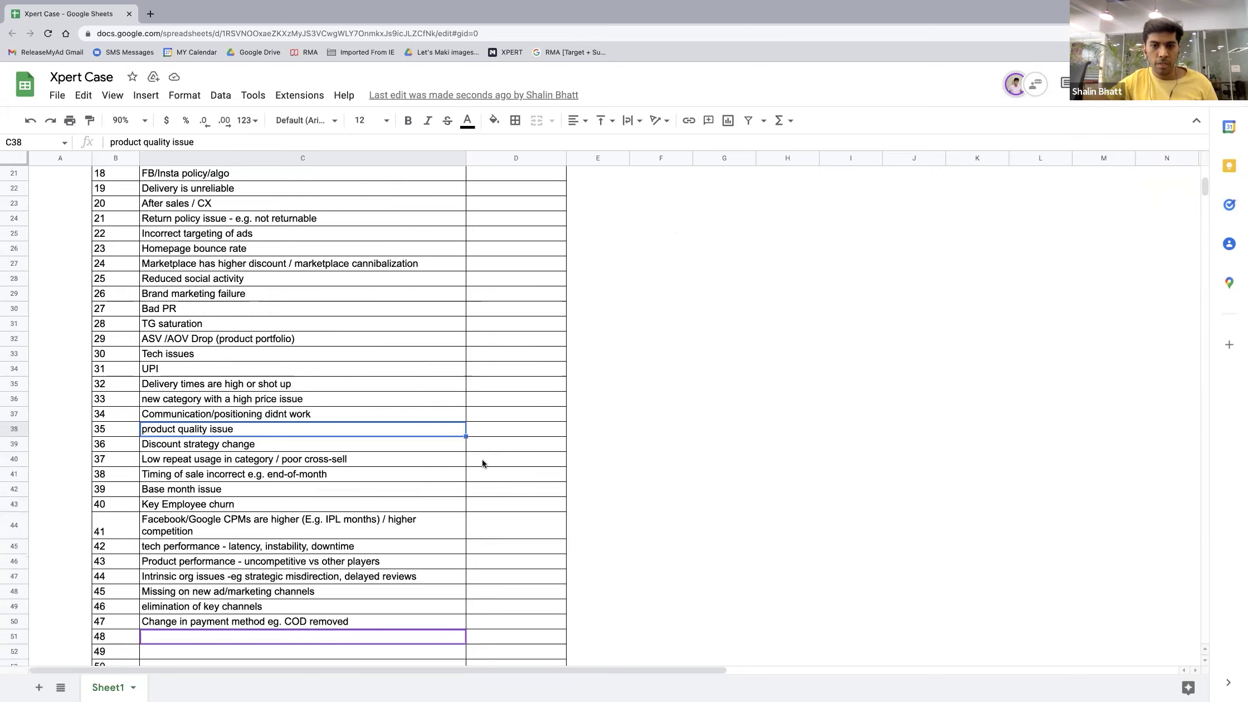
scroll(950, 257, "down", 3)
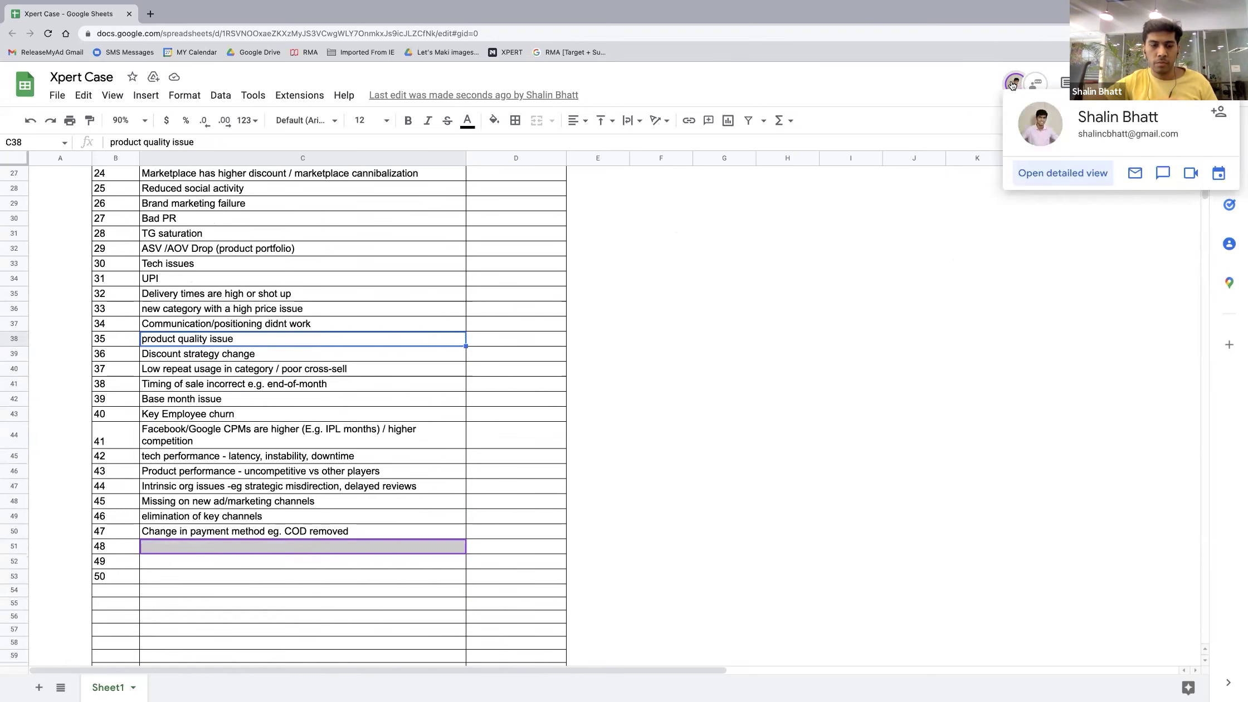
scroll(1013, 83, "down", 3)
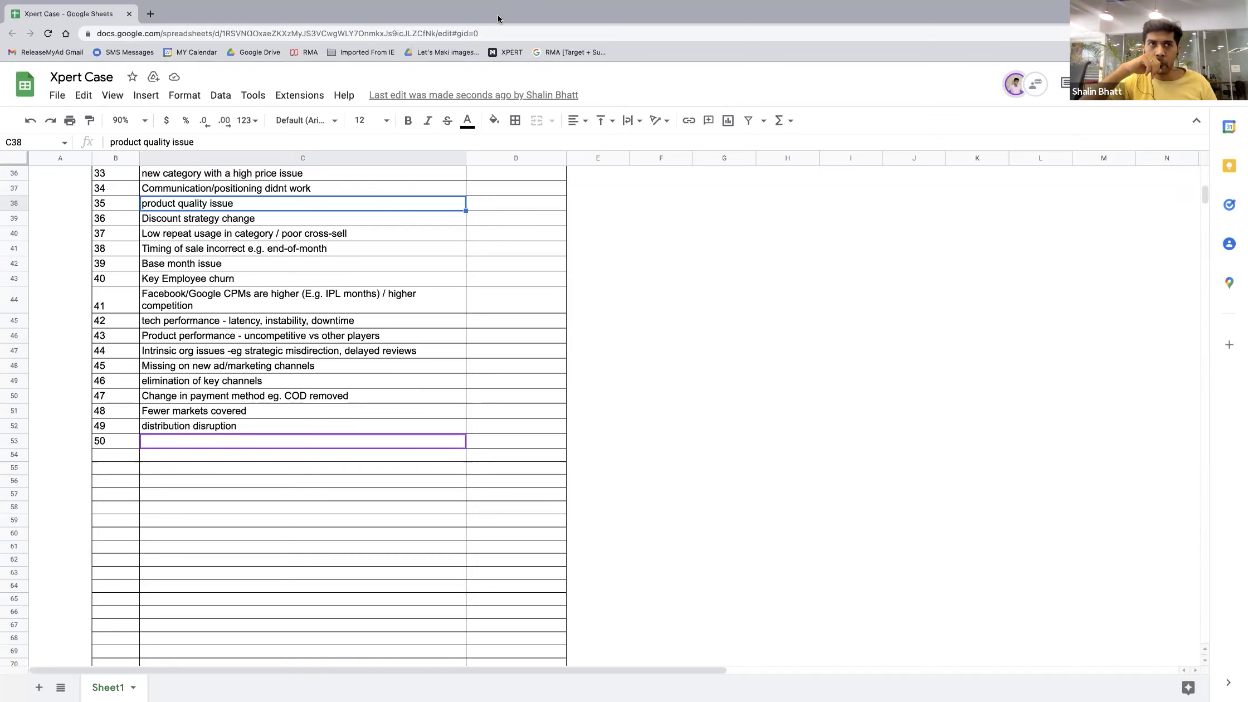
mouse_move(501, 14)
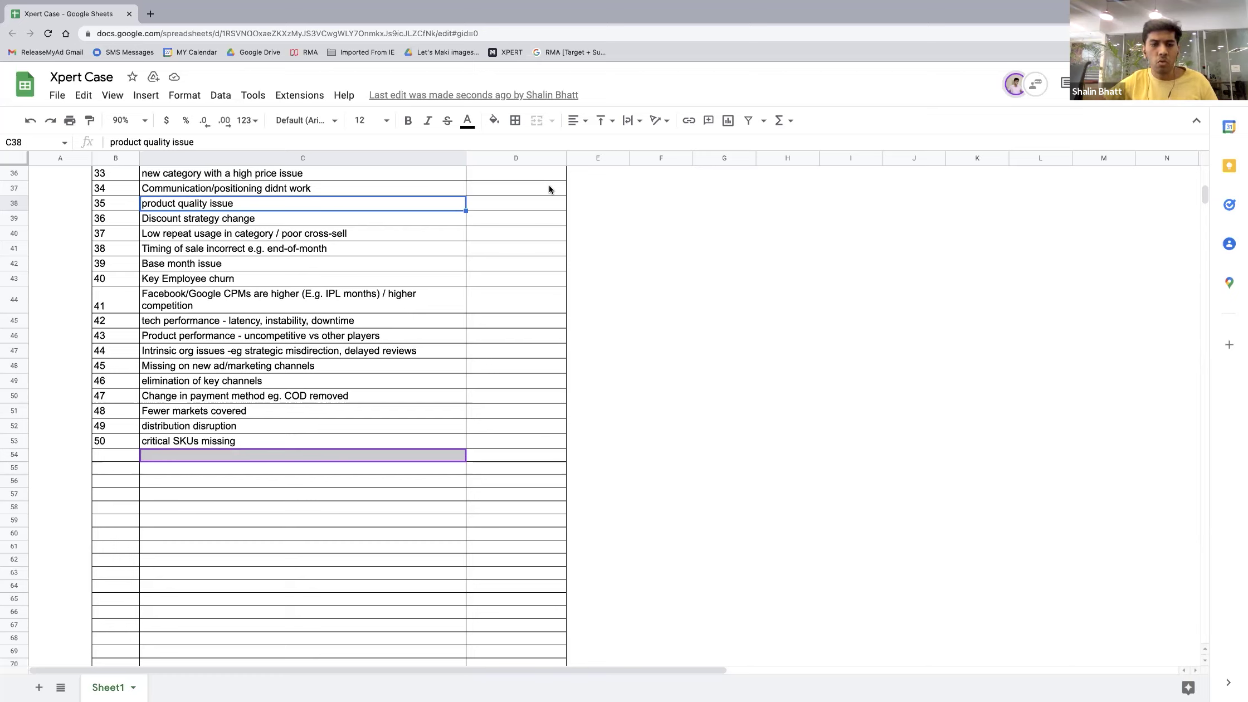
left_click(1014, 90)
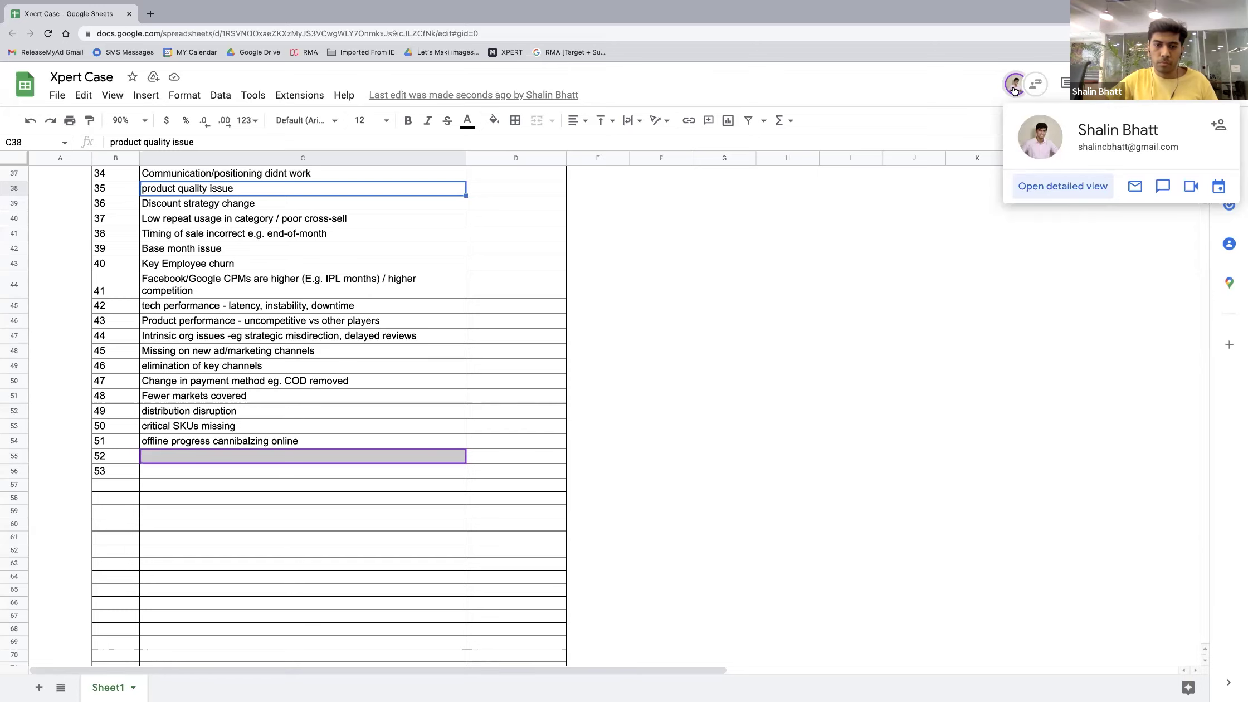
scroll(1013, 90, "down", 1)
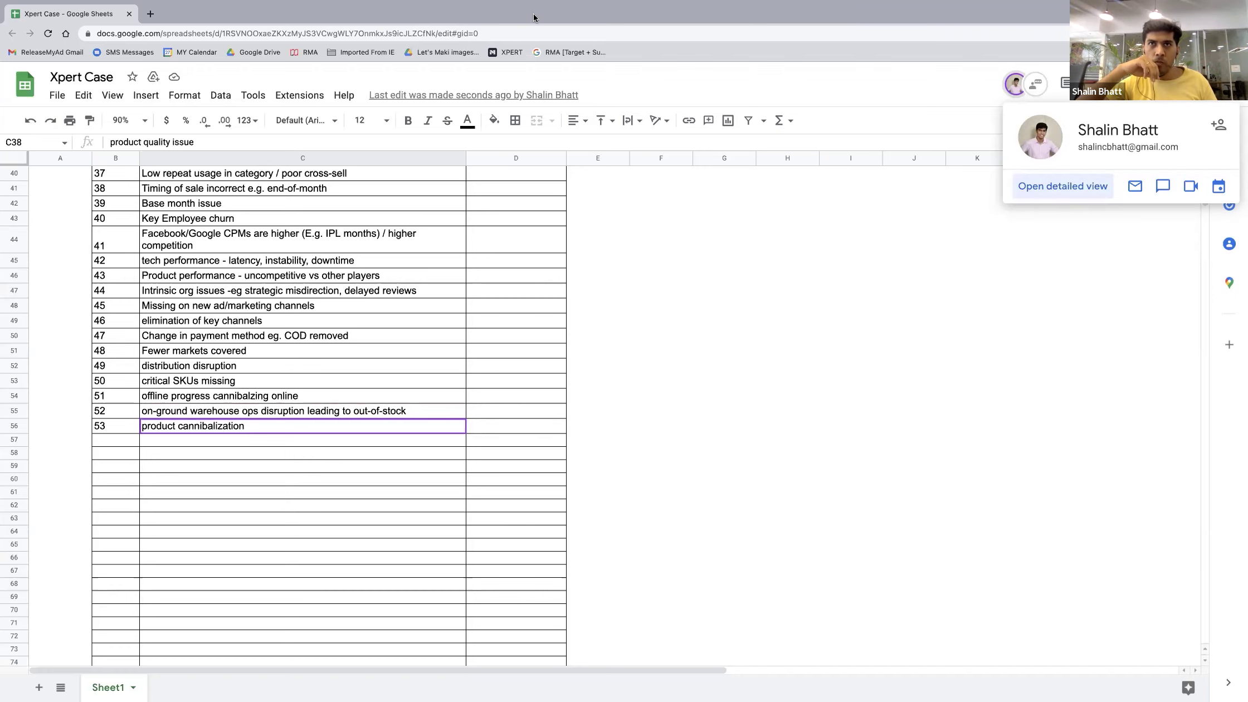
mouse_move(533, 17)
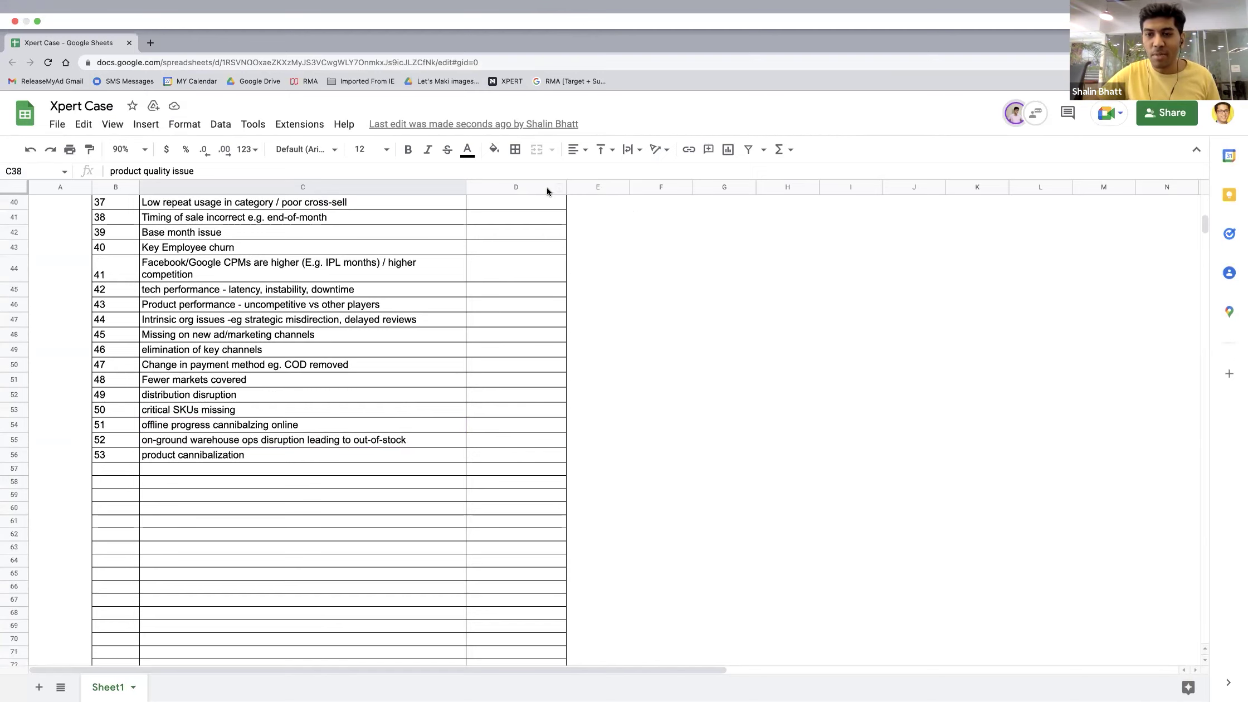
left_click(1017, 117)
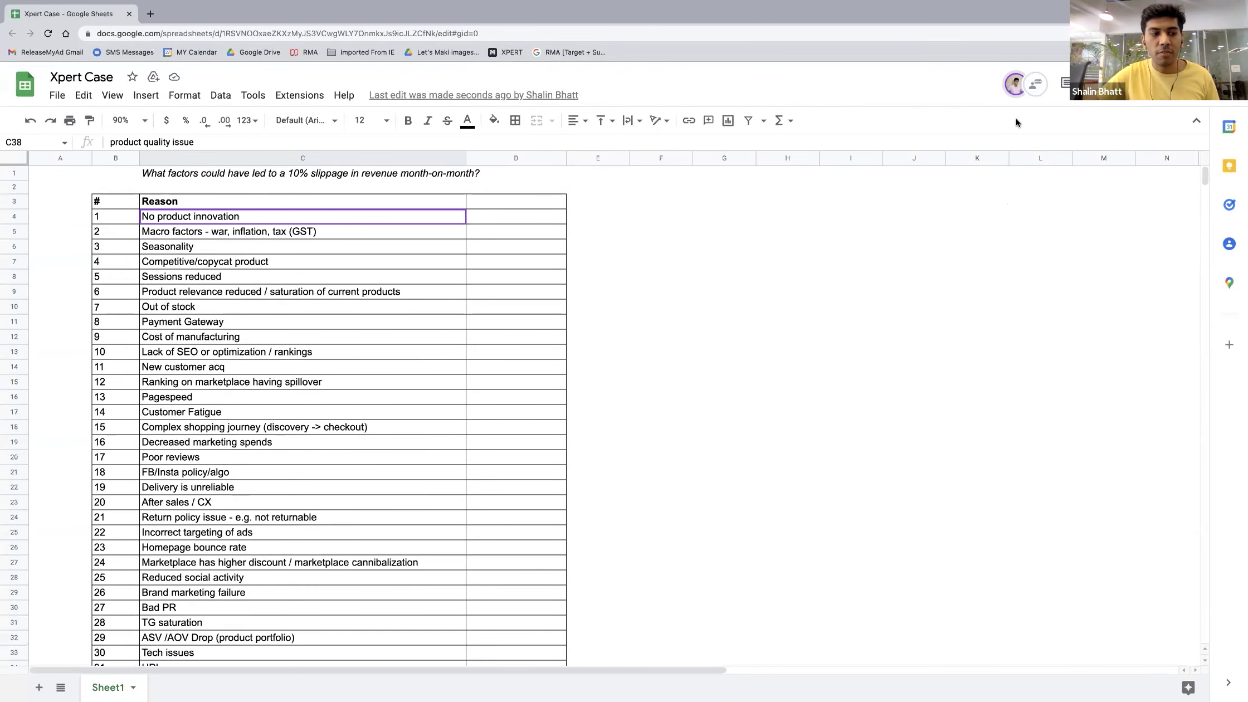